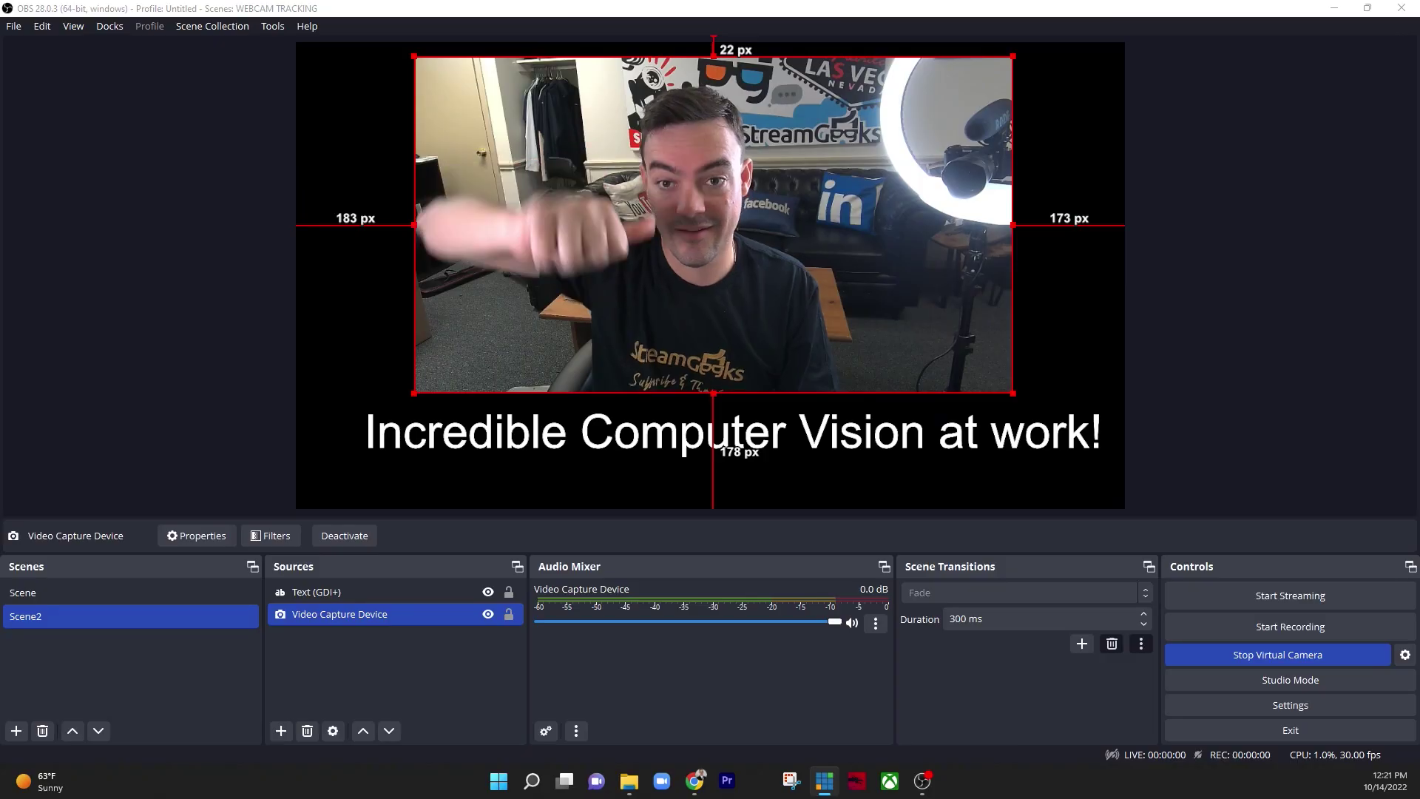
# - Select the plain webcam Scene in OBS for the thumbs-up gesture demo
pyautogui.click(23, 592)
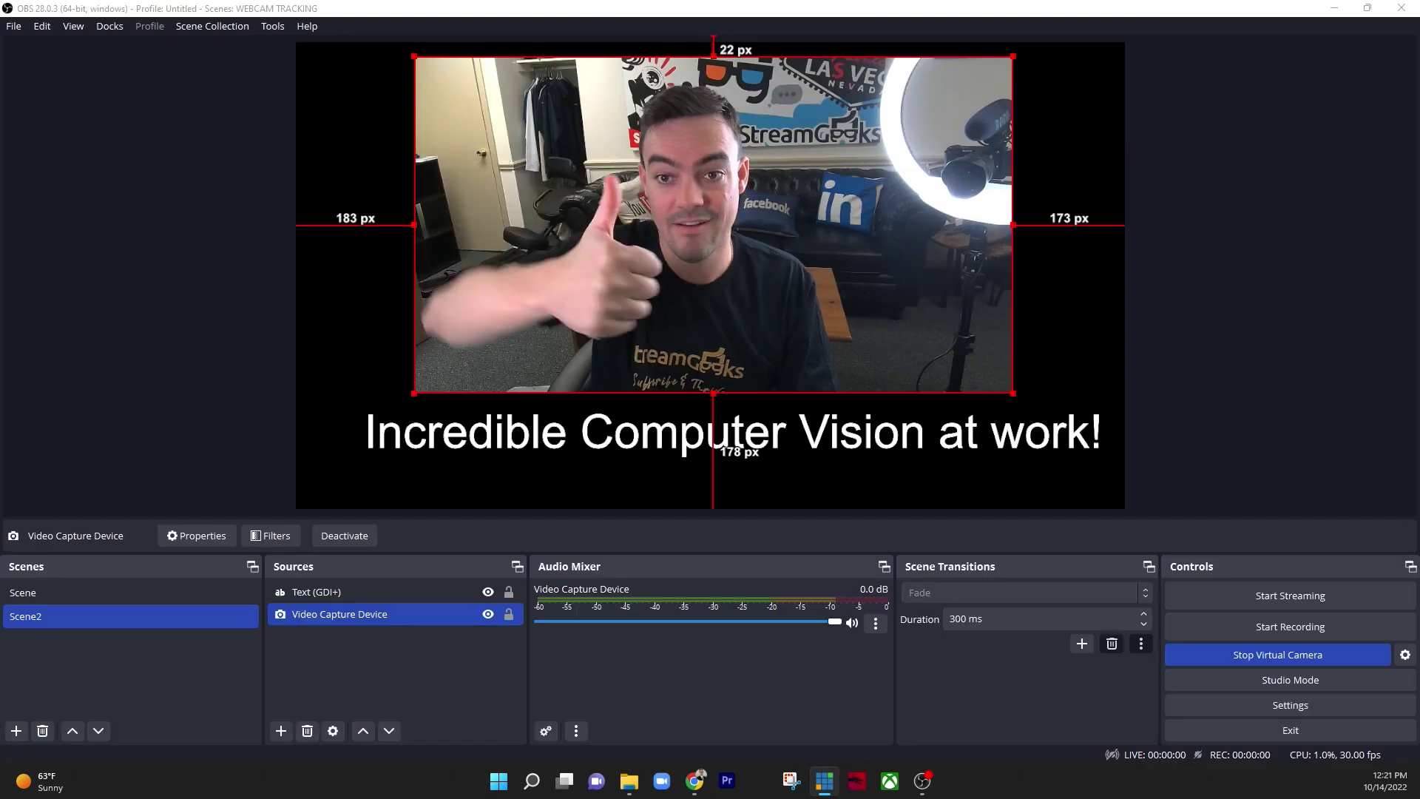
# - Return OBS to the plain full-webcam Scene
pyautogui.click(22, 593)
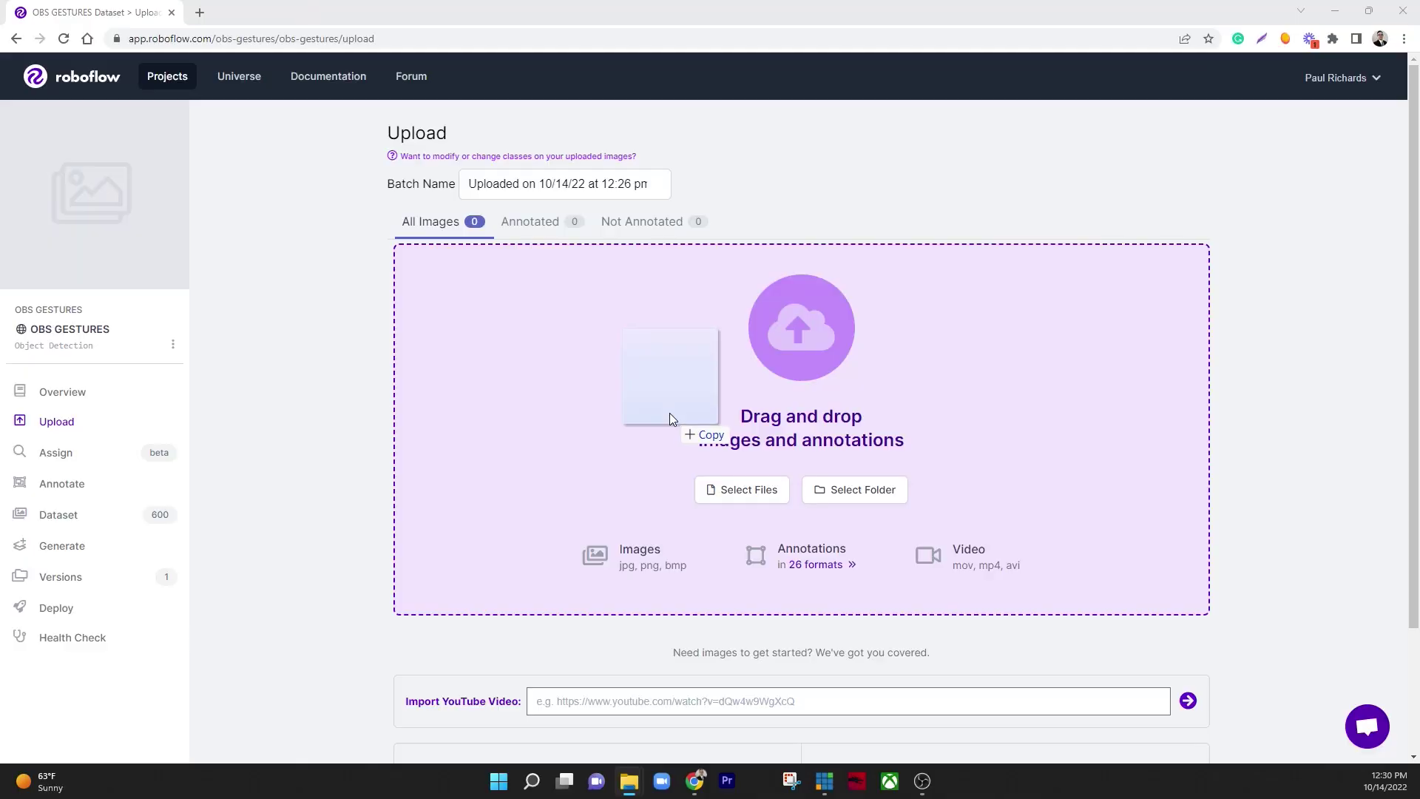
# - Drop the recorded 10.6 s gesture .mp4 onto the OBS GESTURES upload page
pyautogui.moveTo(669, 413); pyautogui.dragTo(669, 412)
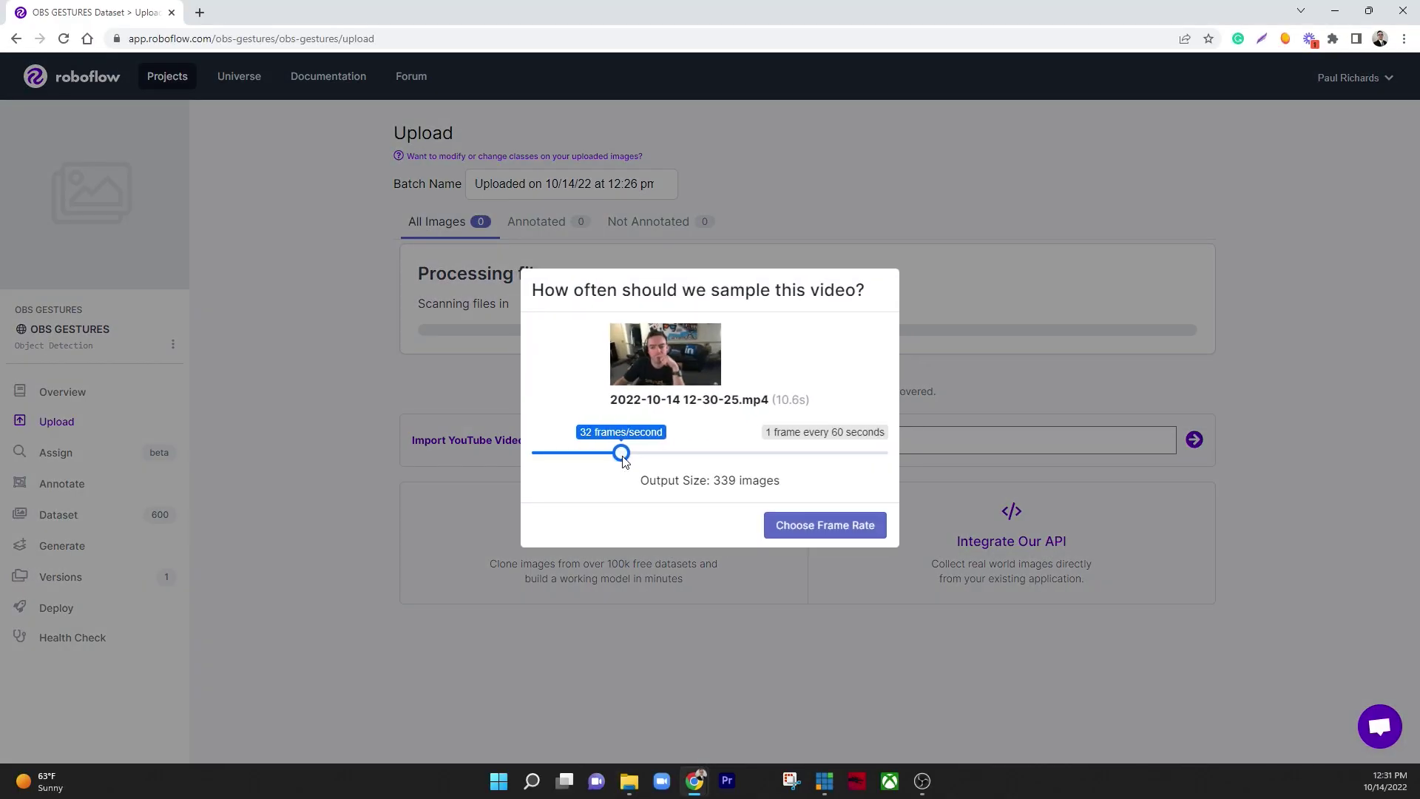
# - Sample the video at about 5 fps into 53 frames and open image 1 for annotation
pyautogui.moveTo(540, 453); pyautogui.dragTo(697, 452)
pyautogui.click(791, 524)
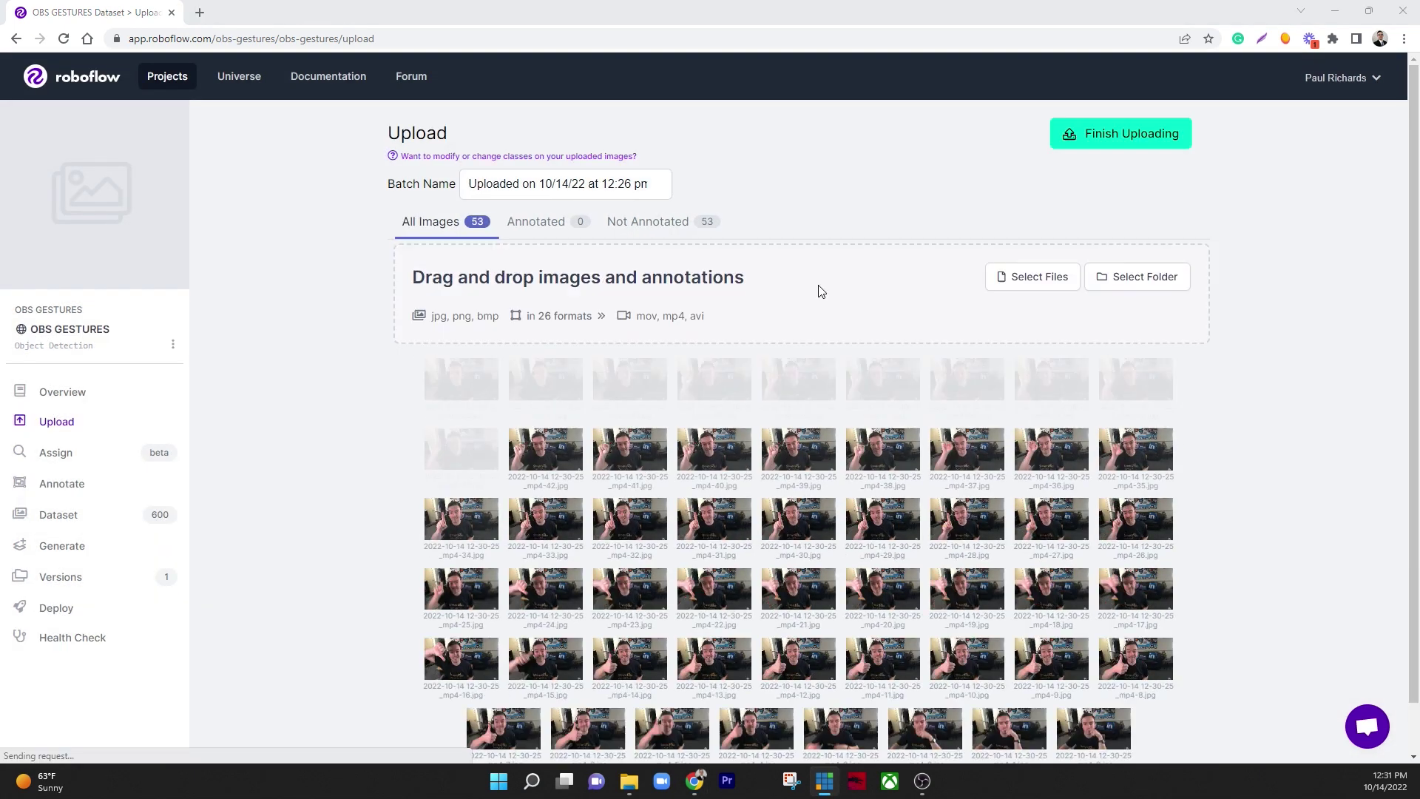
pyautogui.click(556, 235)
pyautogui.click(444, 223)
pyautogui.click(1008, 279)
# - Open the first frames and box the raised fist as Grab on two frames
pyautogui.press('Escape')
pyautogui.click(494, 379)
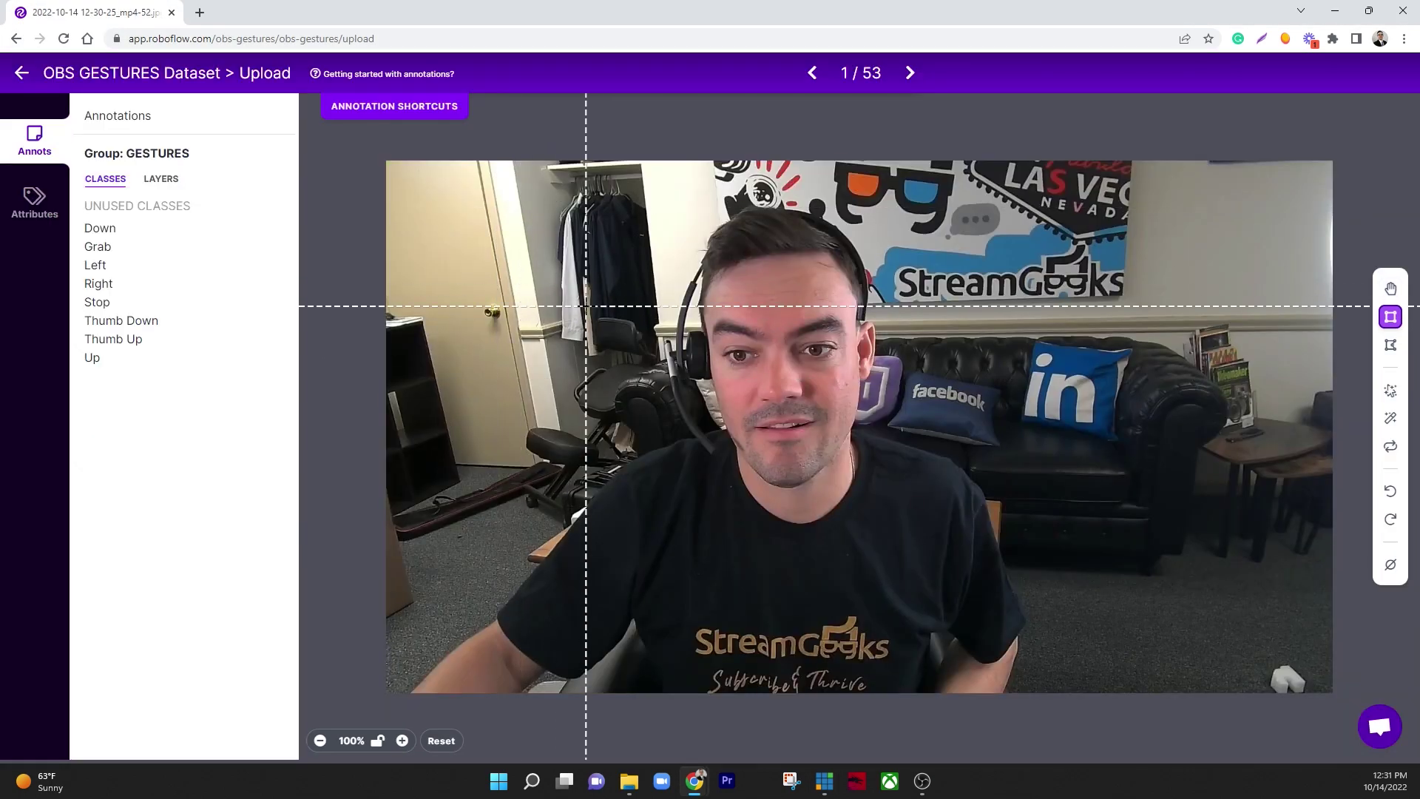
pyautogui.click(908, 73)
pyautogui.click(908, 73)
pyautogui.click(908, 72)
pyautogui.click(908, 73)
pyautogui.moveTo(429, 336); pyautogui.dragTo(612, 492)
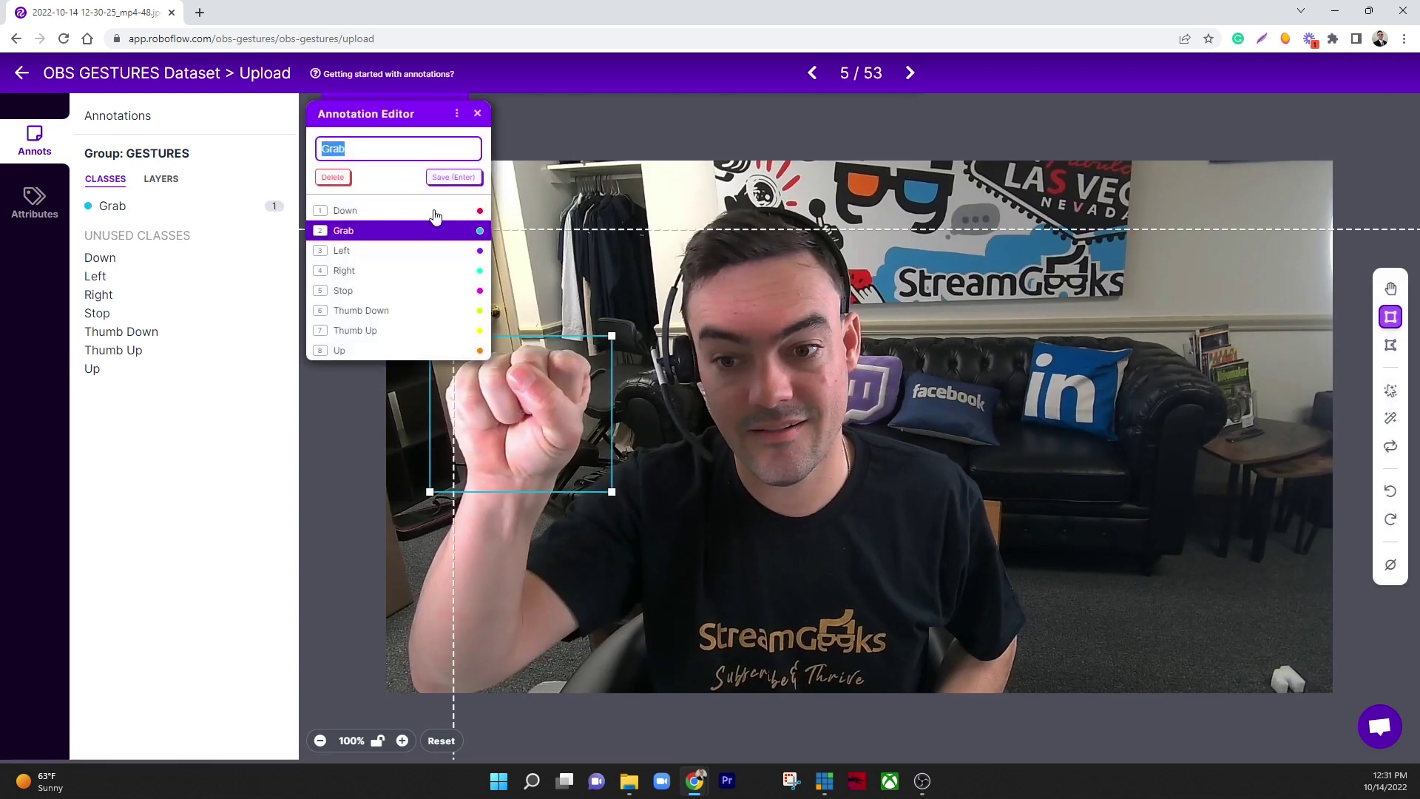
pyautogui.click(363, 235)
pyautogui.click(910, 73)
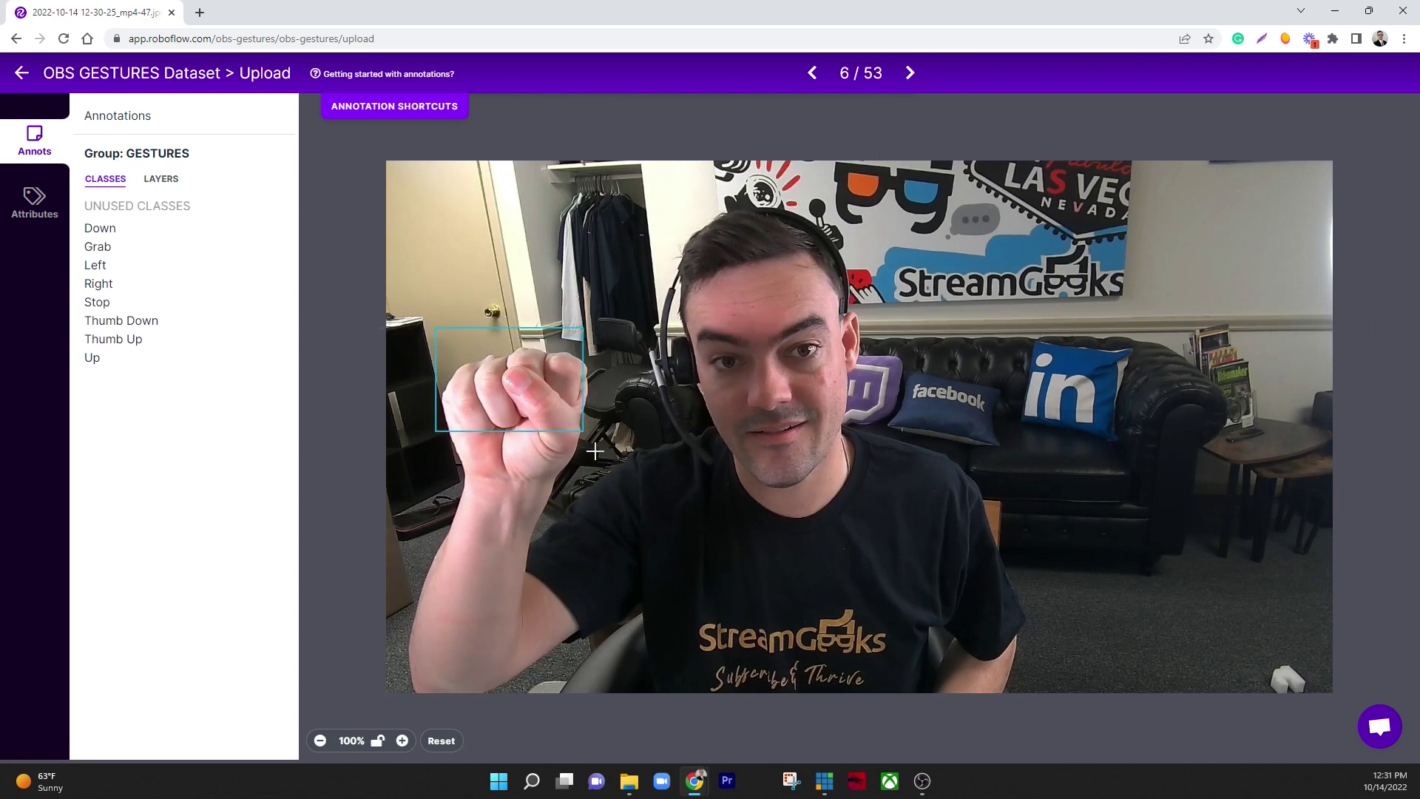
pyautogui.moveTo(435, 328); pyautogui.dragTo(612, 482)
pyautogui.click(362, 238)
# - Box the fist as Grab on the next four frames
pyautogui.click(910, 73)
pyautogui.moveTo(429, 303); pyautogui.dragTo(614, 517)
pyautogui.click(363, 230)
pyautogui.click(909, 73)
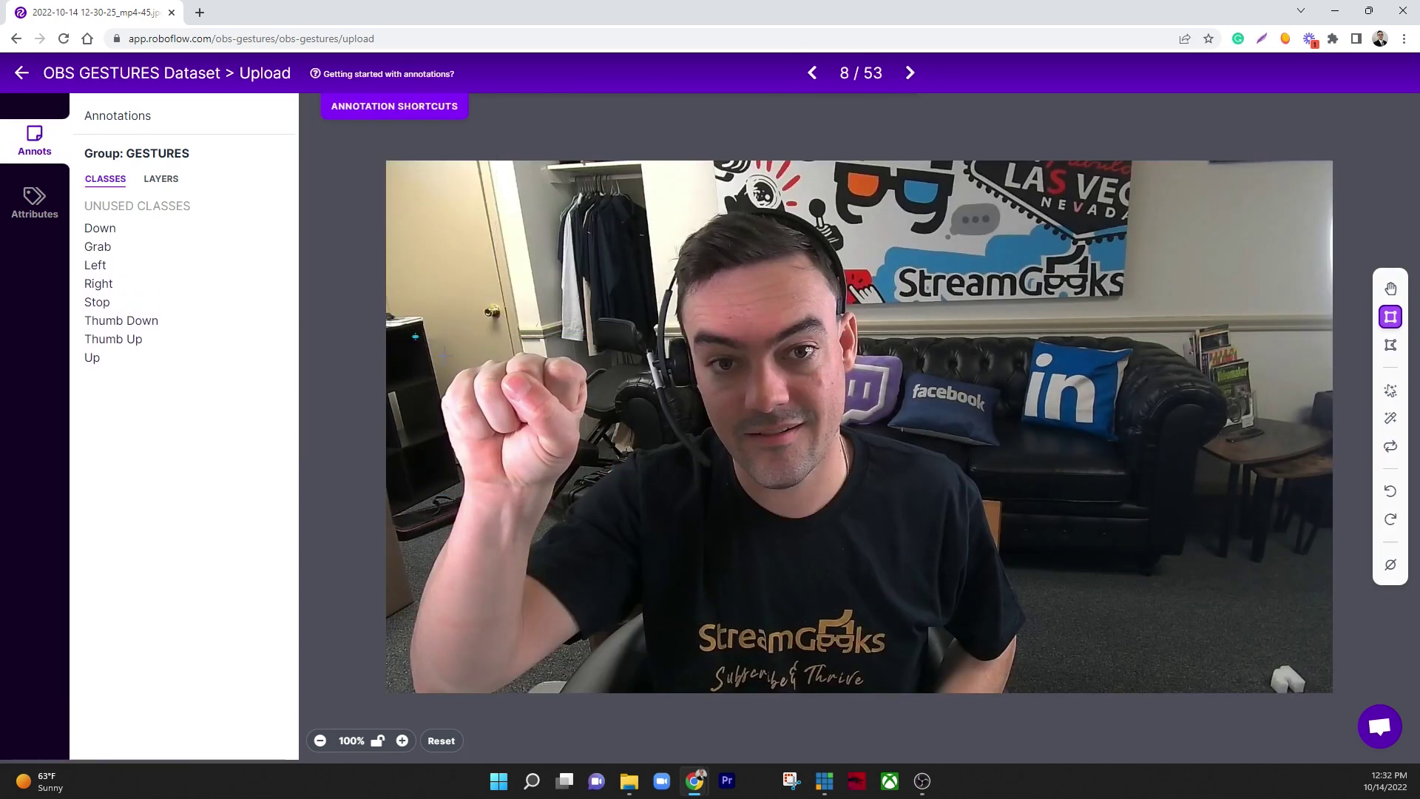
pyautogui.moveTo(414, 335); pyautogui.dragTo(620, 495)
pyautogui.click(438, 182)
pyautogui.click(909, 73)
pyautogui.moveTo(432, 338); pyautogui.dragTo(622, 492)
pyautogui.click(363, 231)
pyautogui.click(909, 72)
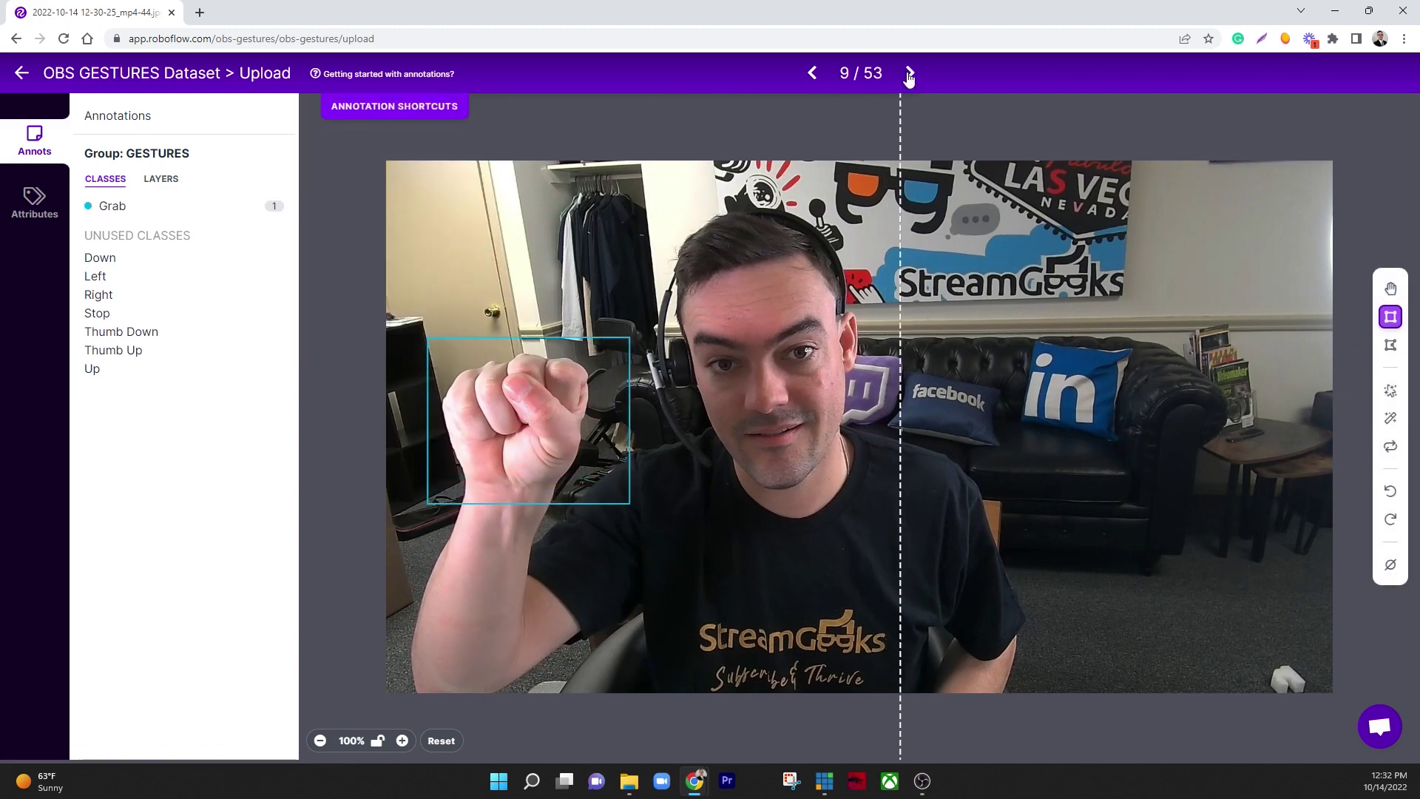
pyautogui.moveTo(456, 321); pyautogui.dragTo(656, 469)
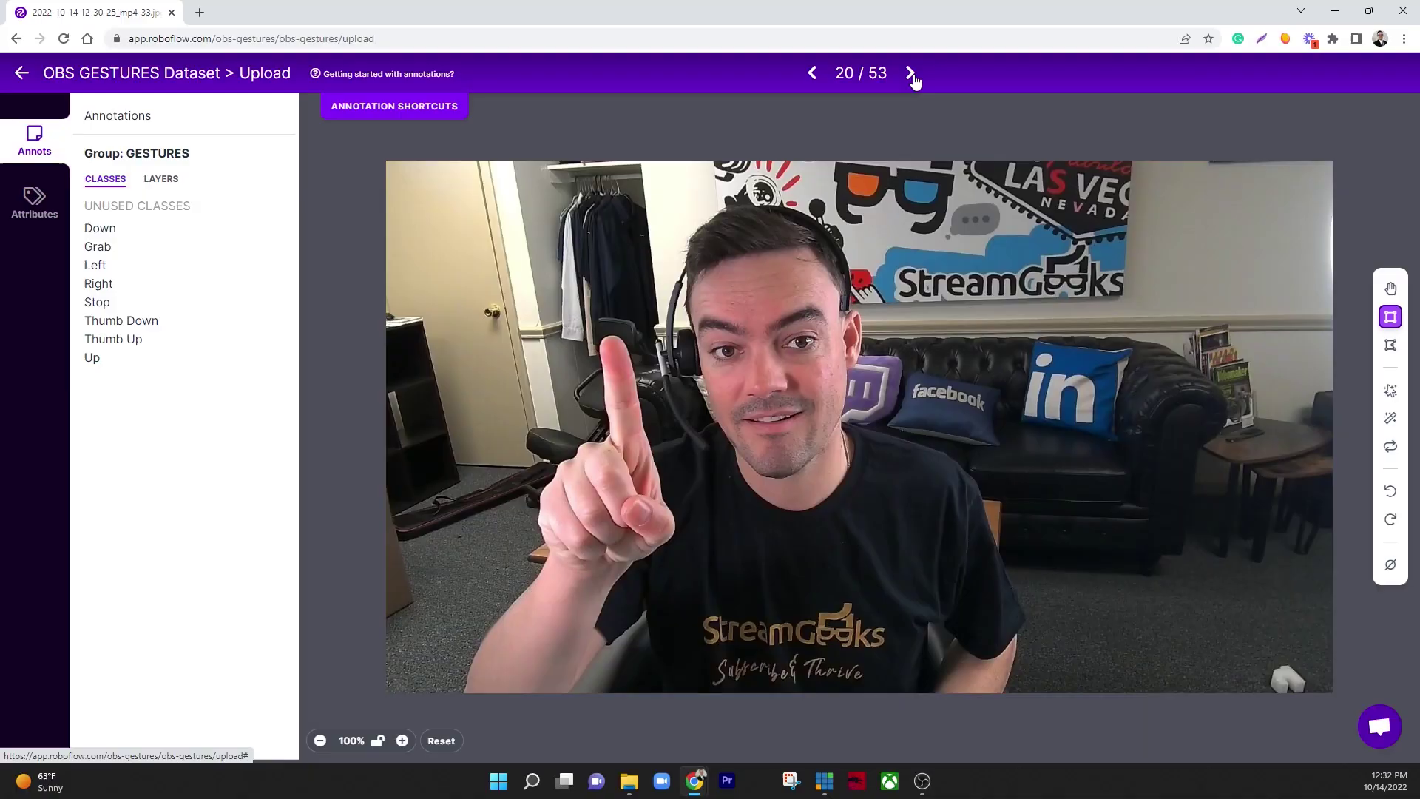
# - Box the raised finger as Up on two frames
pyautogui.moveTo(482, 304)
pyautogui.mouseDown()
pyautogui.moveTo(649, 414)
pyautogui.moveTo(716, 584)
pyautogui.mouseUp()
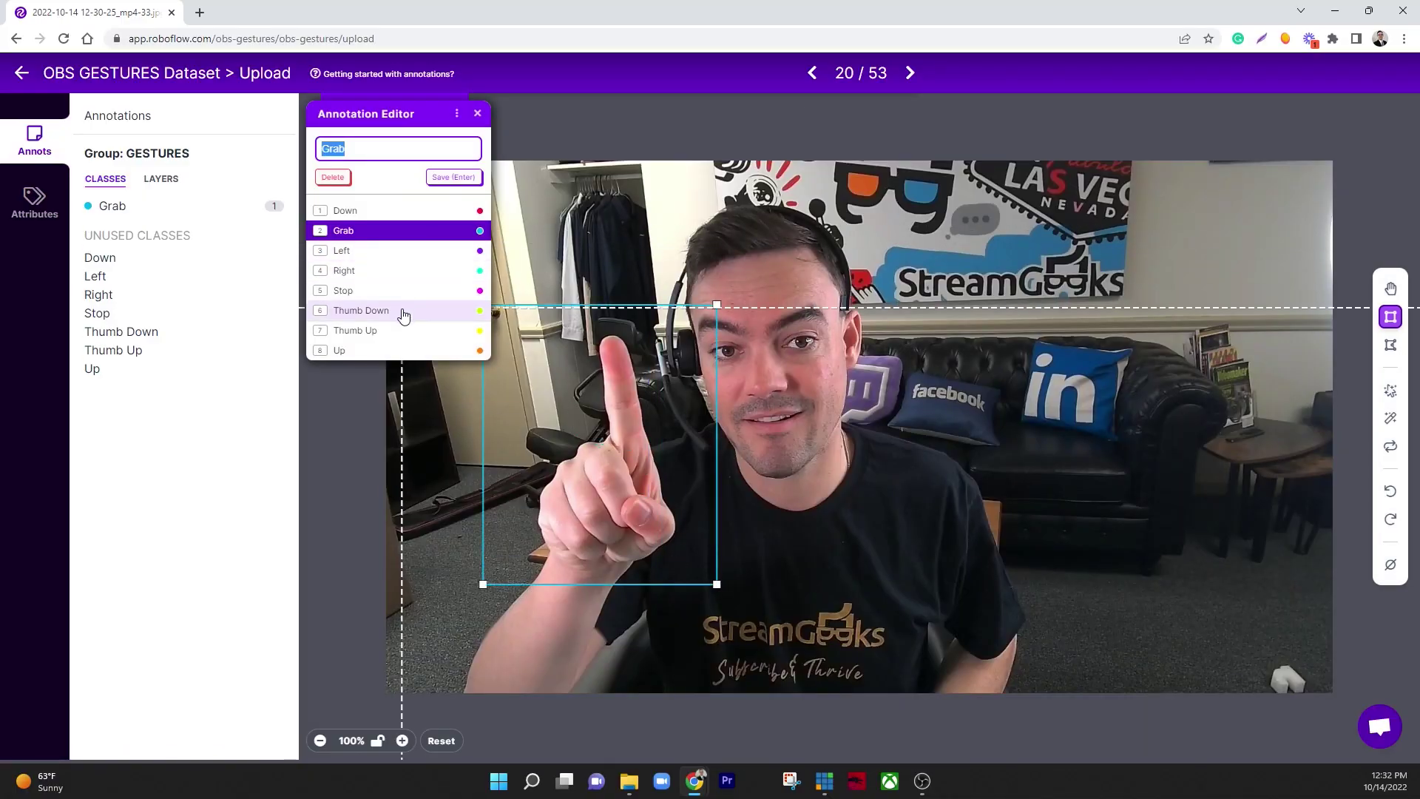
pyautogui.click(384, 351)
pyautogui.click(910, 72)
pyautogui.moveTo(490, 307)
pyautogui.mouseDown()
pyautogui.moveTo(691, 492)
pyautogui.moveTo(703, 579)
pyautogui.mouseUp()
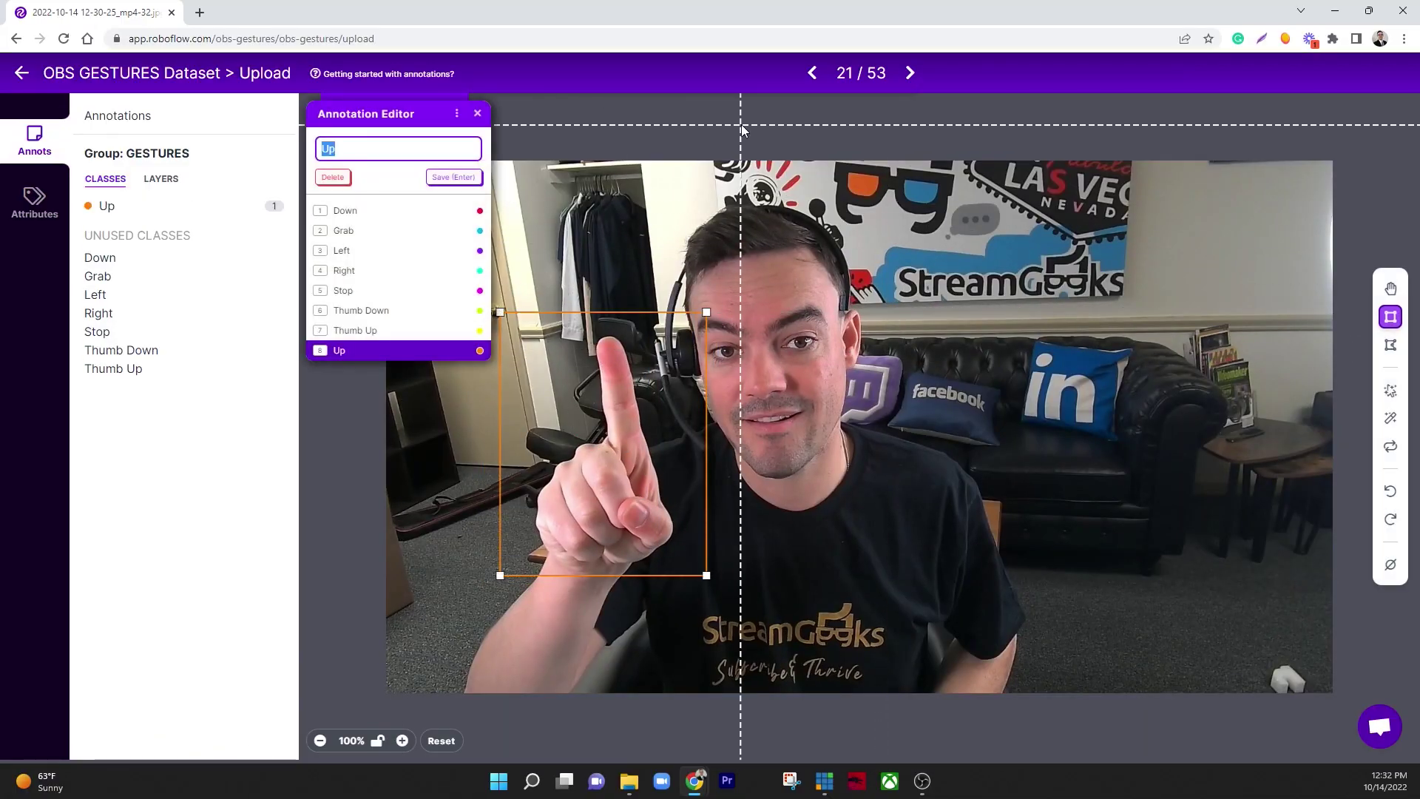
pyautogui.click(385, 351)
# - Skip ahead several frames and box the thumbs-down hand as Thumb Down on two frames
pyautogui.click(911, 72)
pyautogui.click(910, 72)
pyautogui.click(911, 73)
pyautogui.click(911, 73)
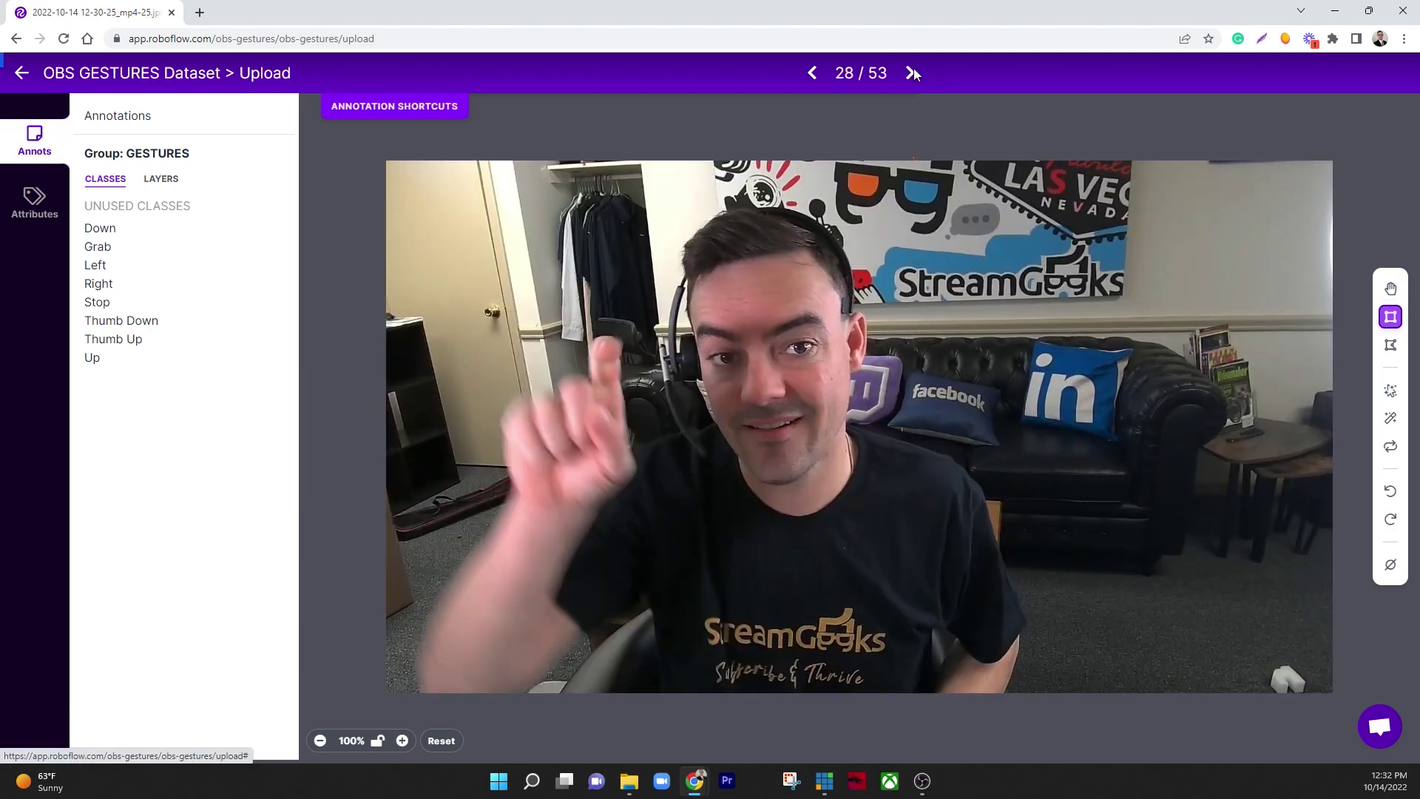
pyautogui.click(911, 72)
pyautogui.click(911, 73)
pyautogui.press('b')
pyautogui.moveTo(440, 259); pyautogui.dragTo(675, 561)
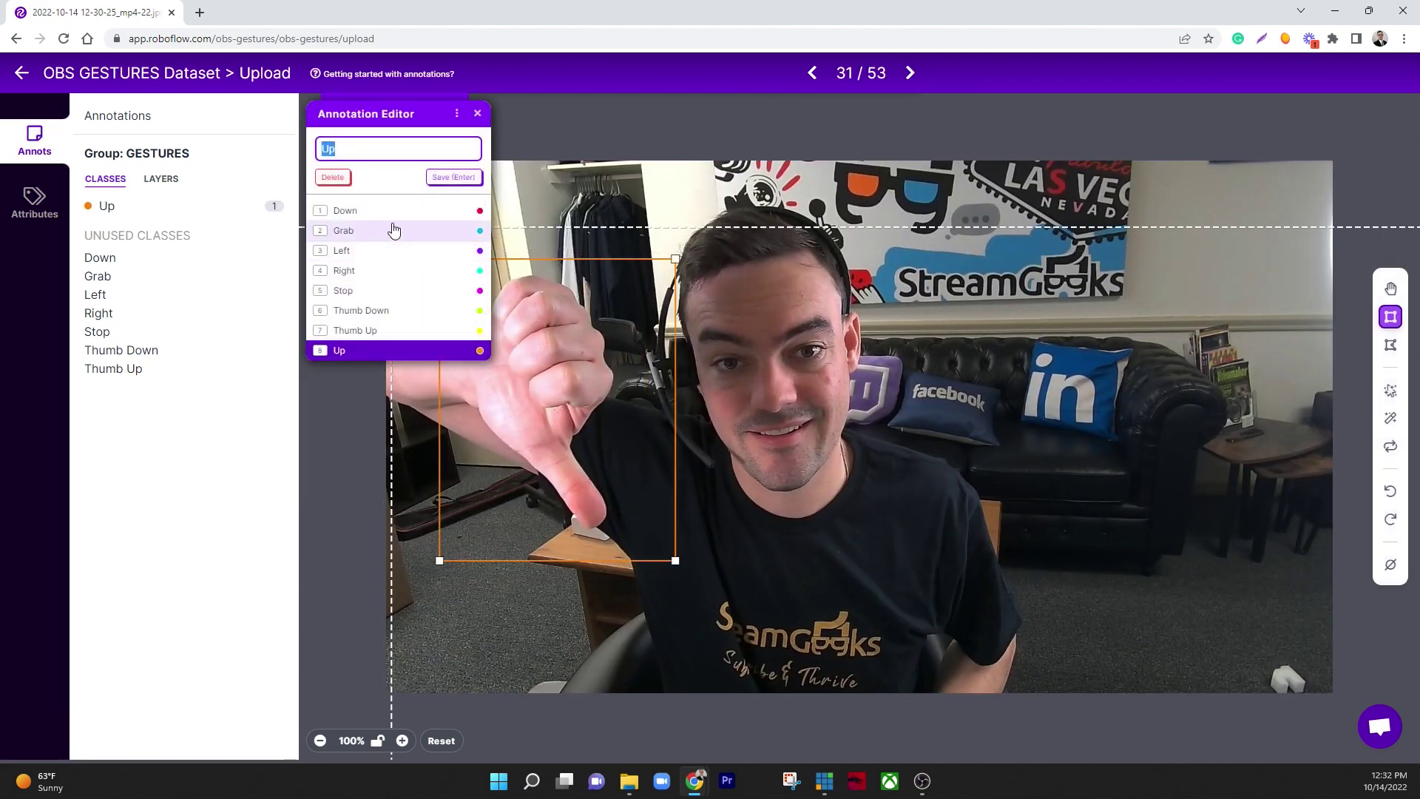
pyautogui.click(396, 309)
pyautogui.click(911, 72)
pyautogui.moveTo(436, 254); pyautogui.dragTo(675, 543)
pyautogui.click(396, 309)
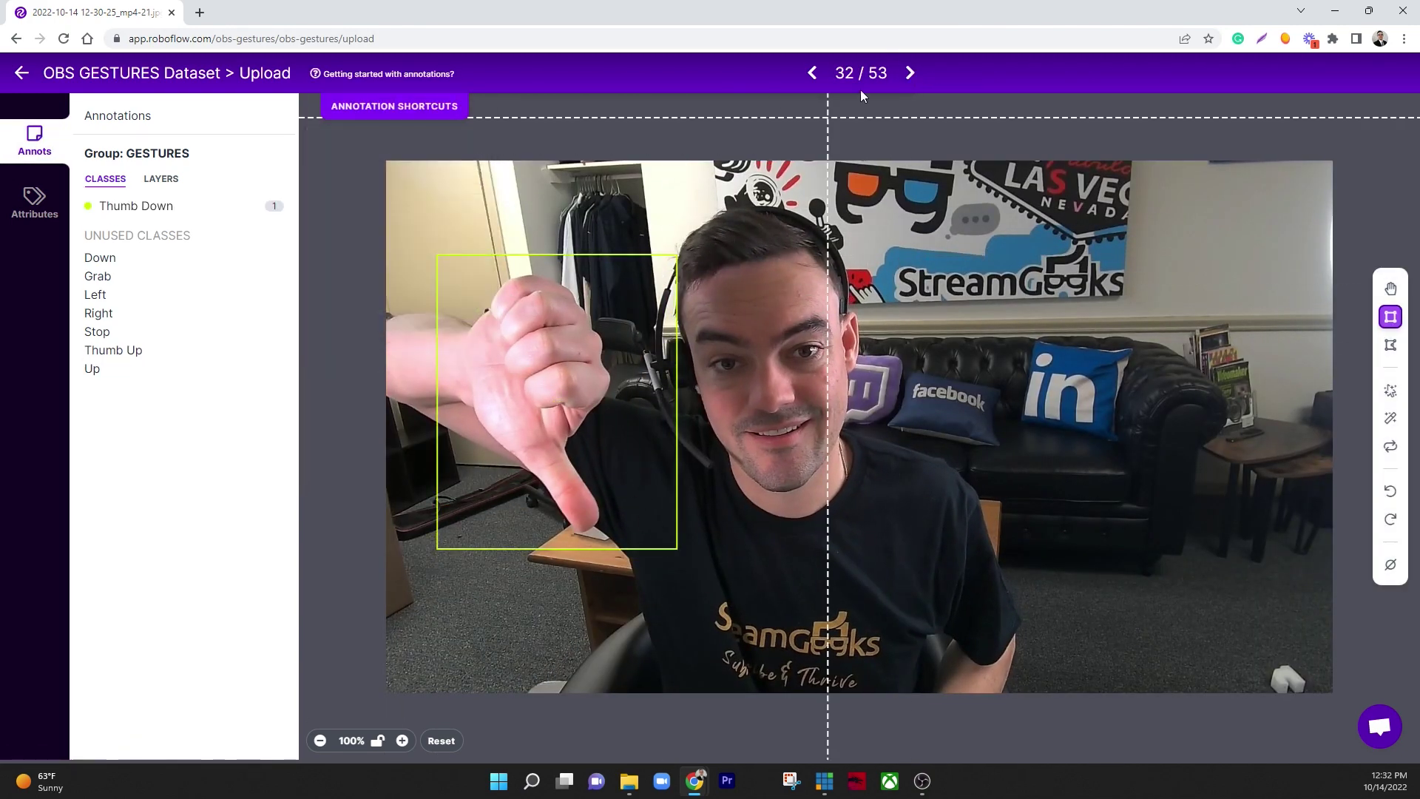
# - Box the thumbs-down hand as Thumb Down on three more frames
pyautogui.click(911, 73)
pyautogui.moveTo(436, 247); pyautogui.dragTo(656, 548)
pyautogui.click(911, 72)
pyautogui.moveTo(431, 247); pyautogui.dragTo(665, 546)
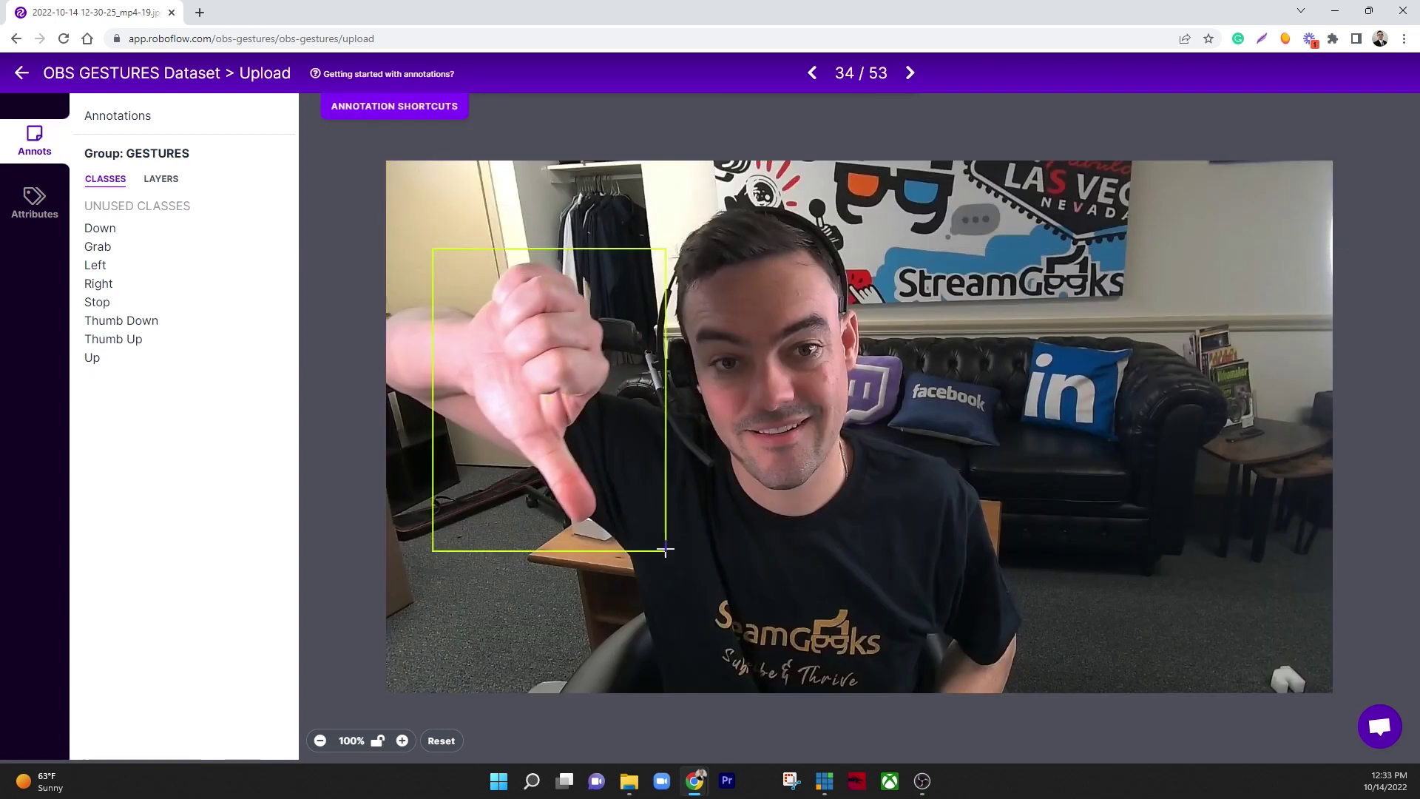
pyautogui.click(910, 73)
pyautogui.moveTo(429, 233); pyautogui.dragTo(647, 524)
pyautogui.press('Return')
pyautogui.click(911, 73)
# - Skip ahead and box the thumbs-up hand as Thumb Up on four frames
pyautogui.click(911, 73)
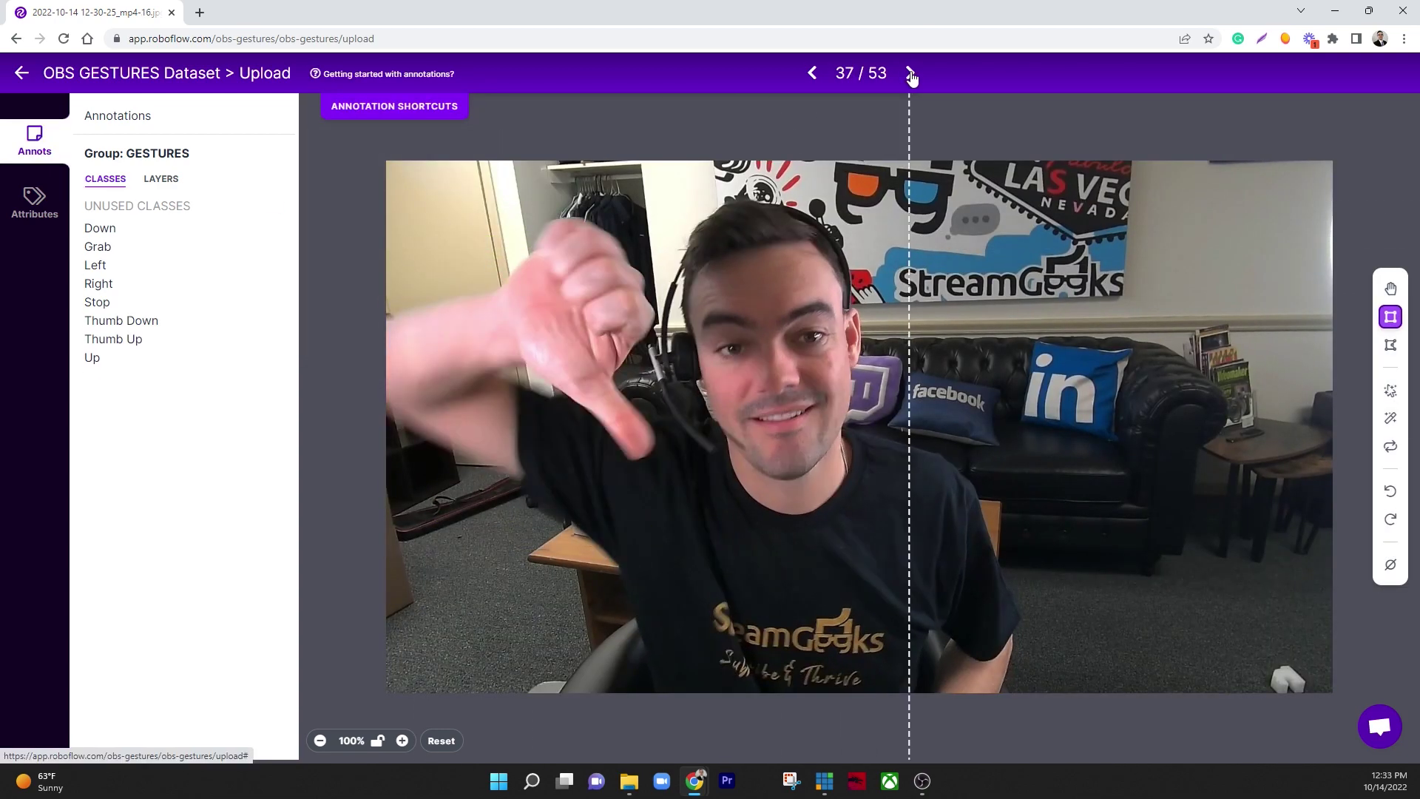
pyautogui.click(910, 73)
pyautogui.click(911, 72)
pyautogui.moveTo(509, 345); pyautogui.dragTo(714, 616)
pyautogui.press('Return')
pyautogui.click(911, 73)
pyautogui.moveTo(507, 324); pyautogui.dragTo(665, 618)
pyautogui.press('Return')
pyautogui.click(911, 72)
pyautogui.moveTo(517, 347); pyautogui.dragTo(732, 624)
pyautogui.press('Return')
pyautogui.click(909, 72)
pyautogui.moveTo(476, 332); pyautogui.dragTo(716, 641)
pyautogui.press('Return')
# - Box the thumbs-up hand as Thumb Up on five more frames, up to frame 47
pyautogui.click(910, 72)
pyautogui.moveTo(517, 342); pyautogui.dragTo(729, 602)
pyautogui.press('Return')
pyautogui.click(909, 73)
pyautogui.moveTo(507, 319); pyautogui.dragTo(768, 648)
pyautogui.press('Return')
pyautogui.click(909, 72)
pyautogui.moveTo(570, 339); pyautogui.dragTo(776, 623)
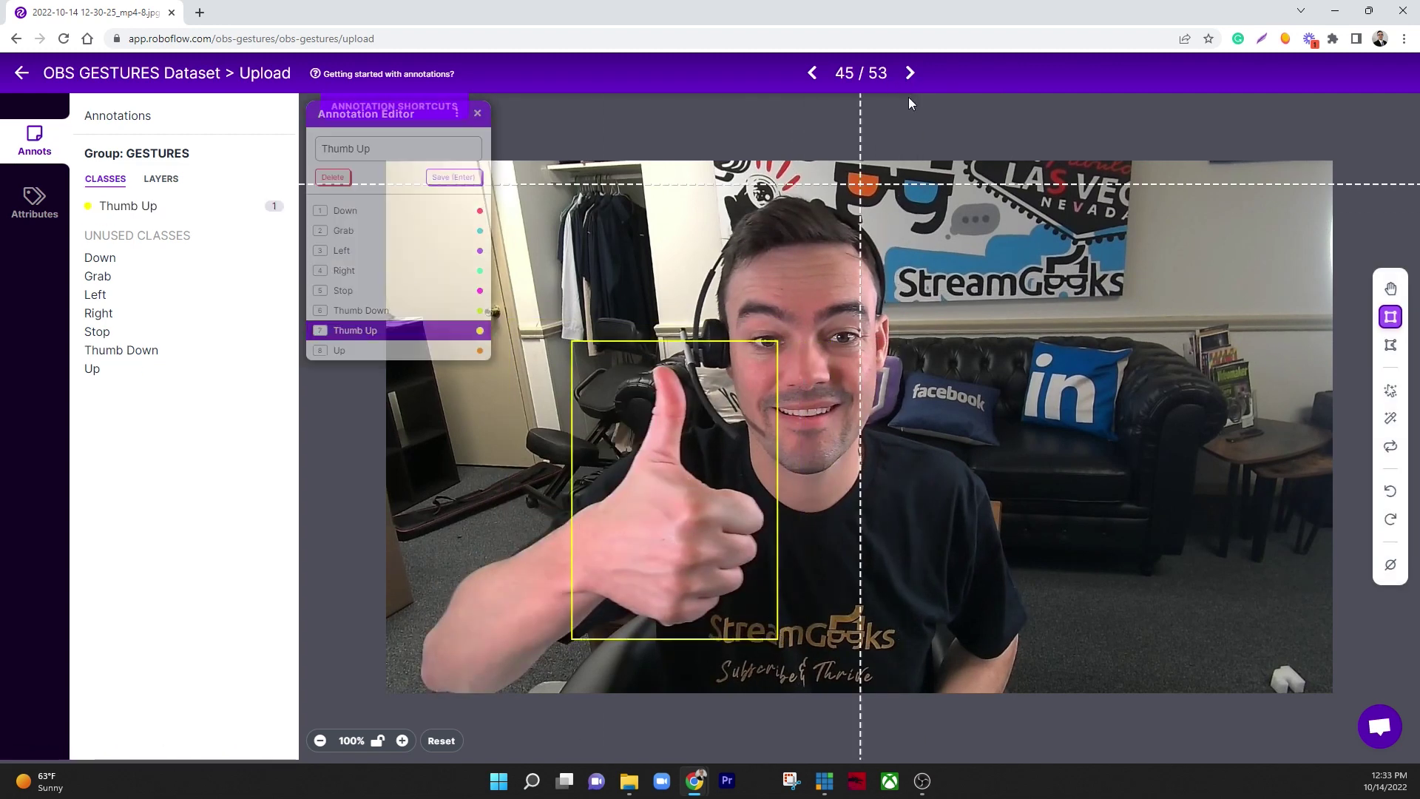
pyautogui.press('Return')
pyautogui.click(909, 73)
pyautogui.moveTo(562, 361); pyautogui.dragTo(807, 647)
pyautogui.press('Return')
pyautogui.click(909, 73)
pyautogui.moveTo(539, 326); pyautogui.dragTo(840, 608)
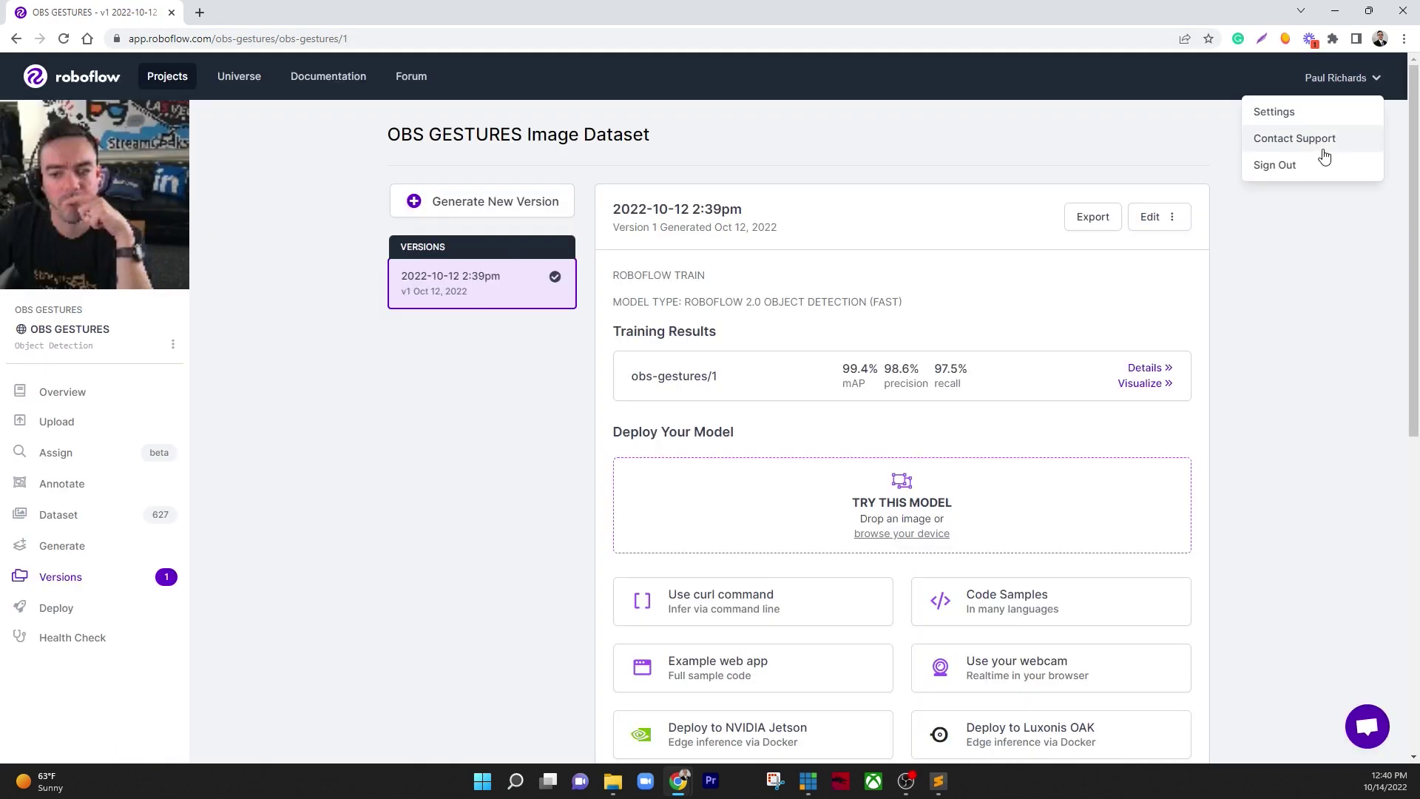
# - Go to Account Settings, choose the OBS GESTURES workspace, and show its Roboflow API page
pyautogui.click(1267, 111)
pyautogui.click(281, 288)
pyautogui.click(314, 405)
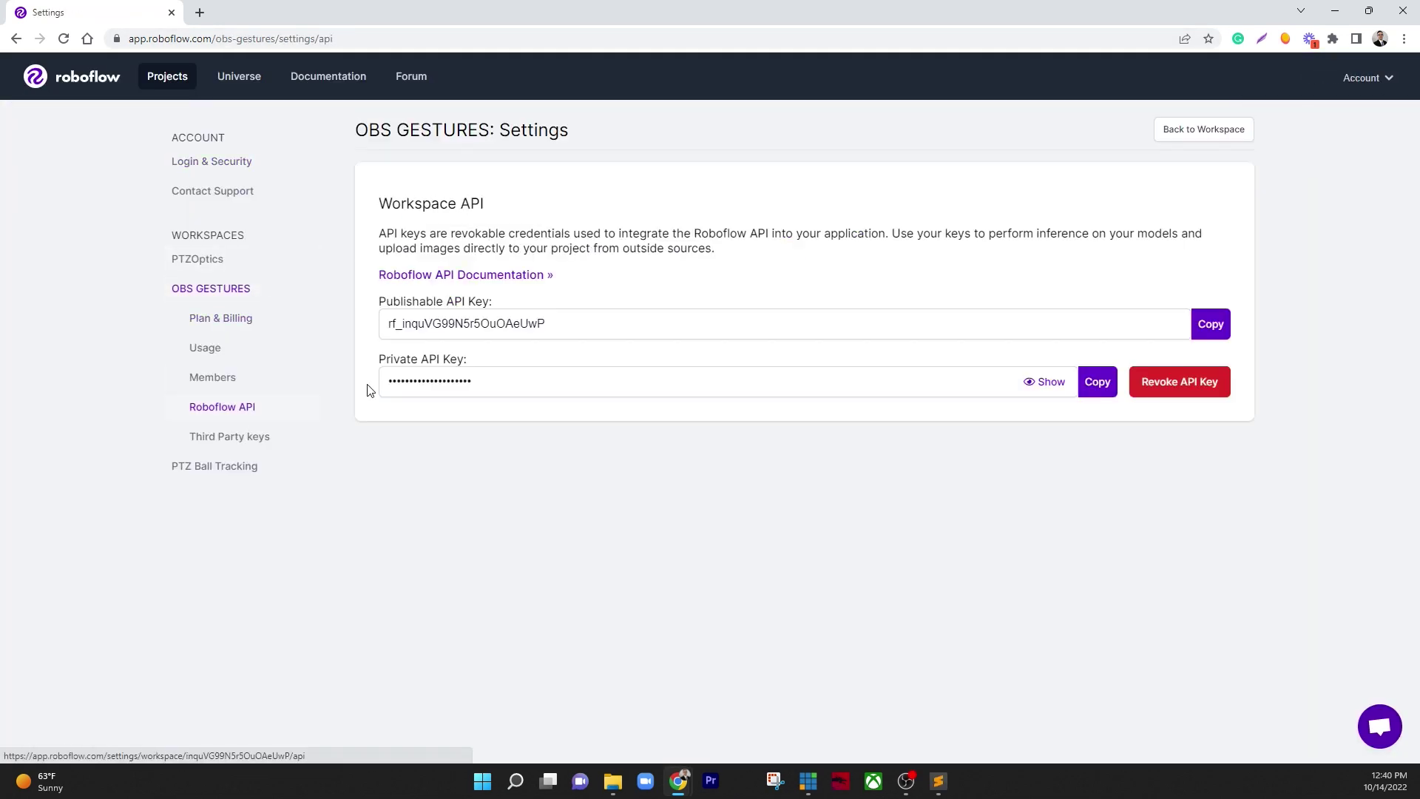
# - Switch to Sublime Text to review roboflow.js before presenting the OBS–Chrome diagram
pyautogui.click(937, 781)
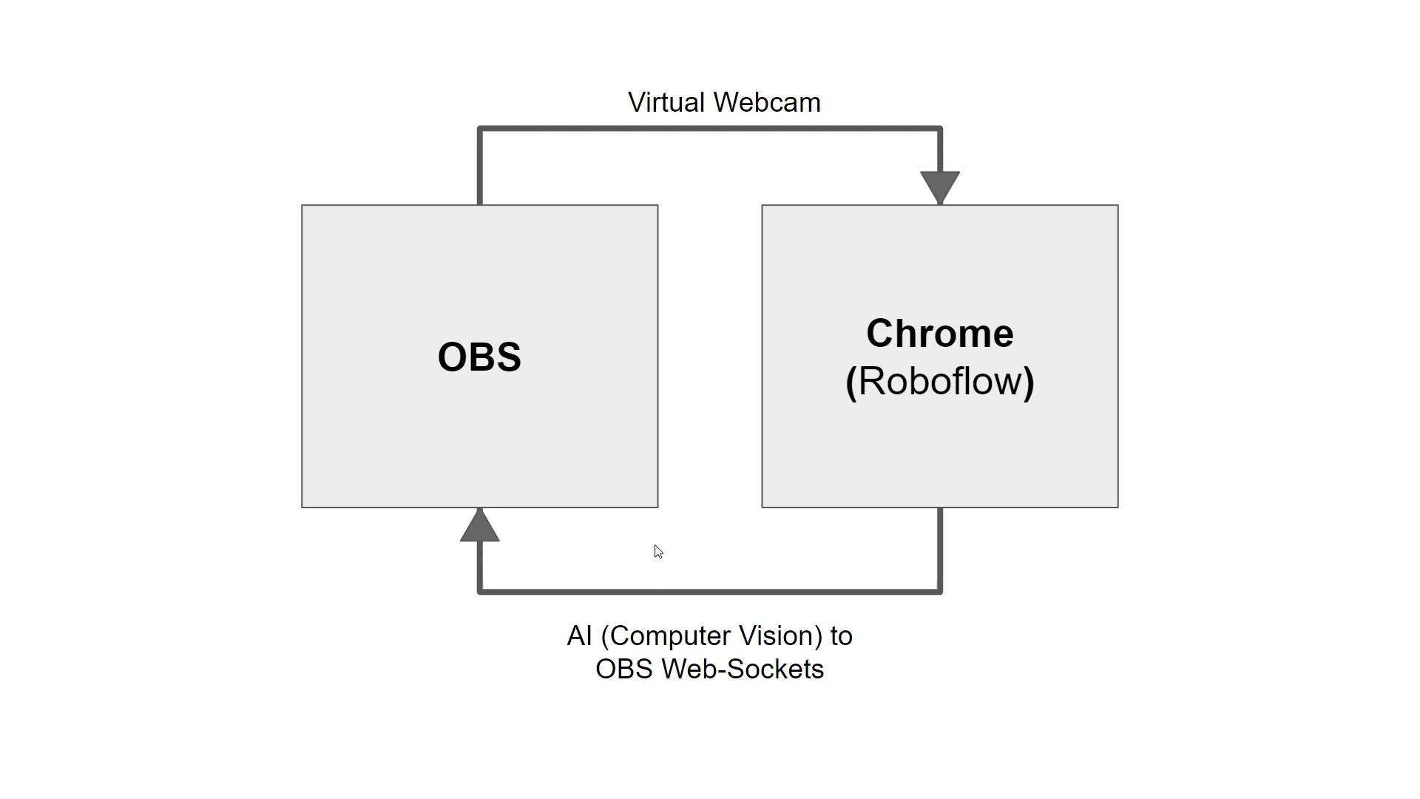
# - Leave the slideshow and open Tools > obs-websocket Settings in OBS
pyautogui.press('Escape')
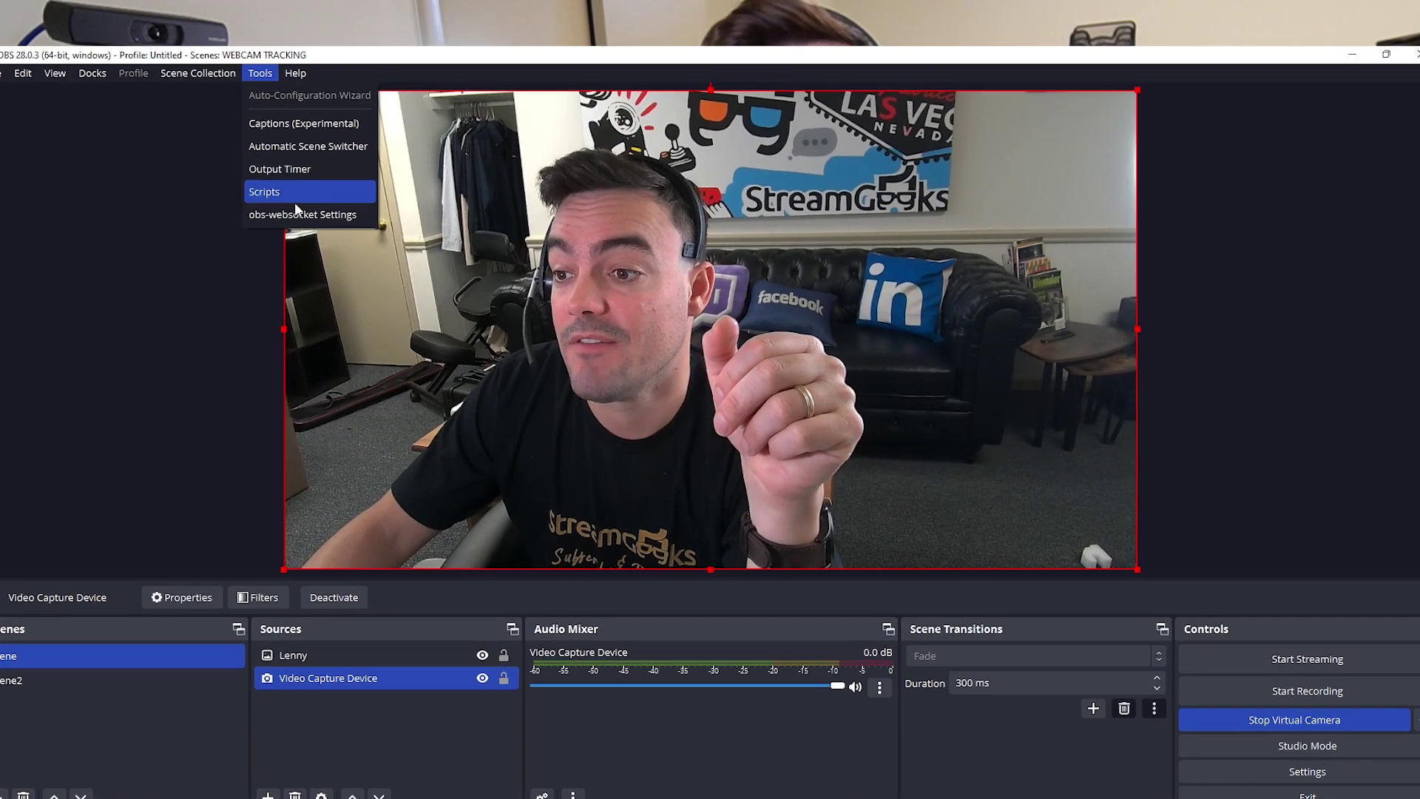
pyautogui.click(296, 213)
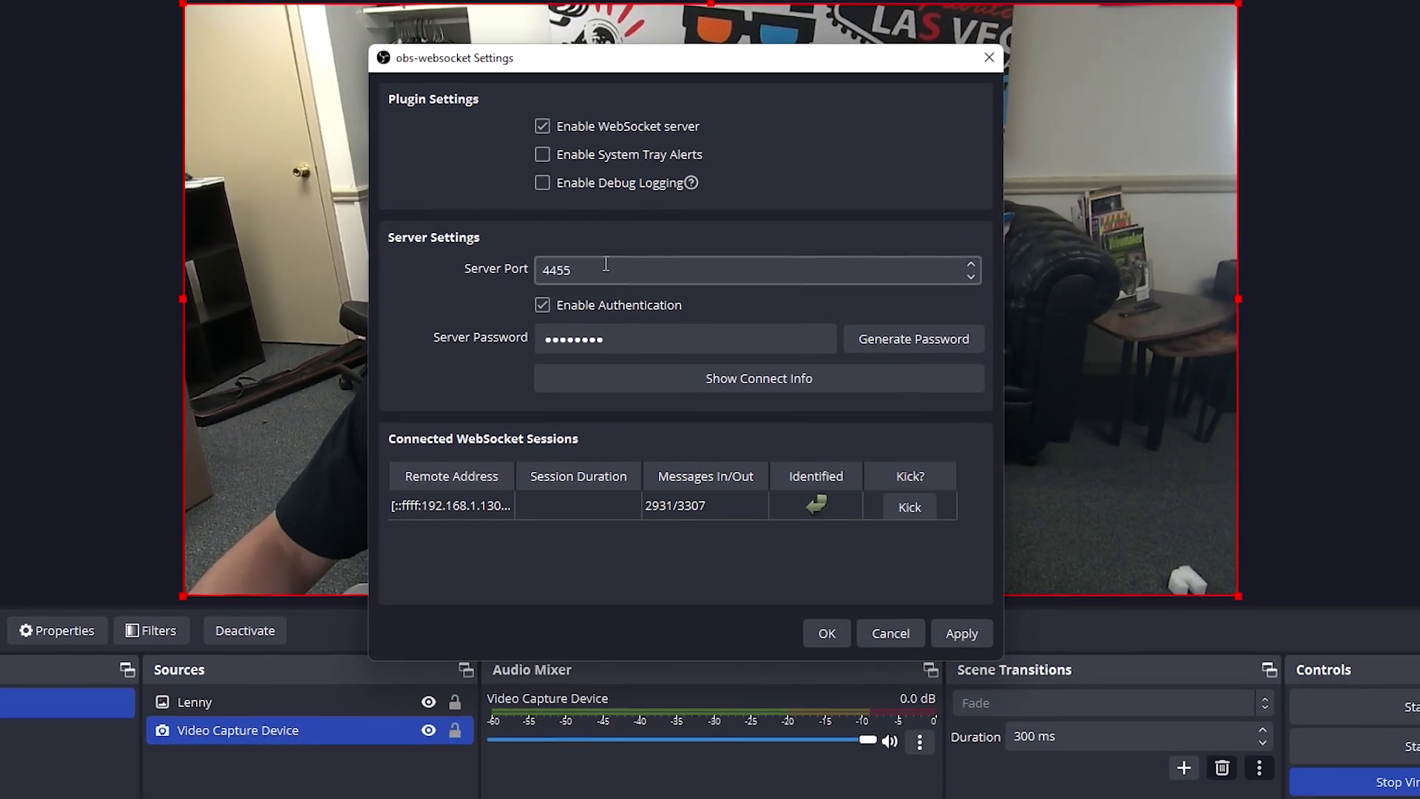
# - Show connect info, accept the live warning, and select the server IP, port 4455 and password
pyautogui.doubleClick(545, 276)
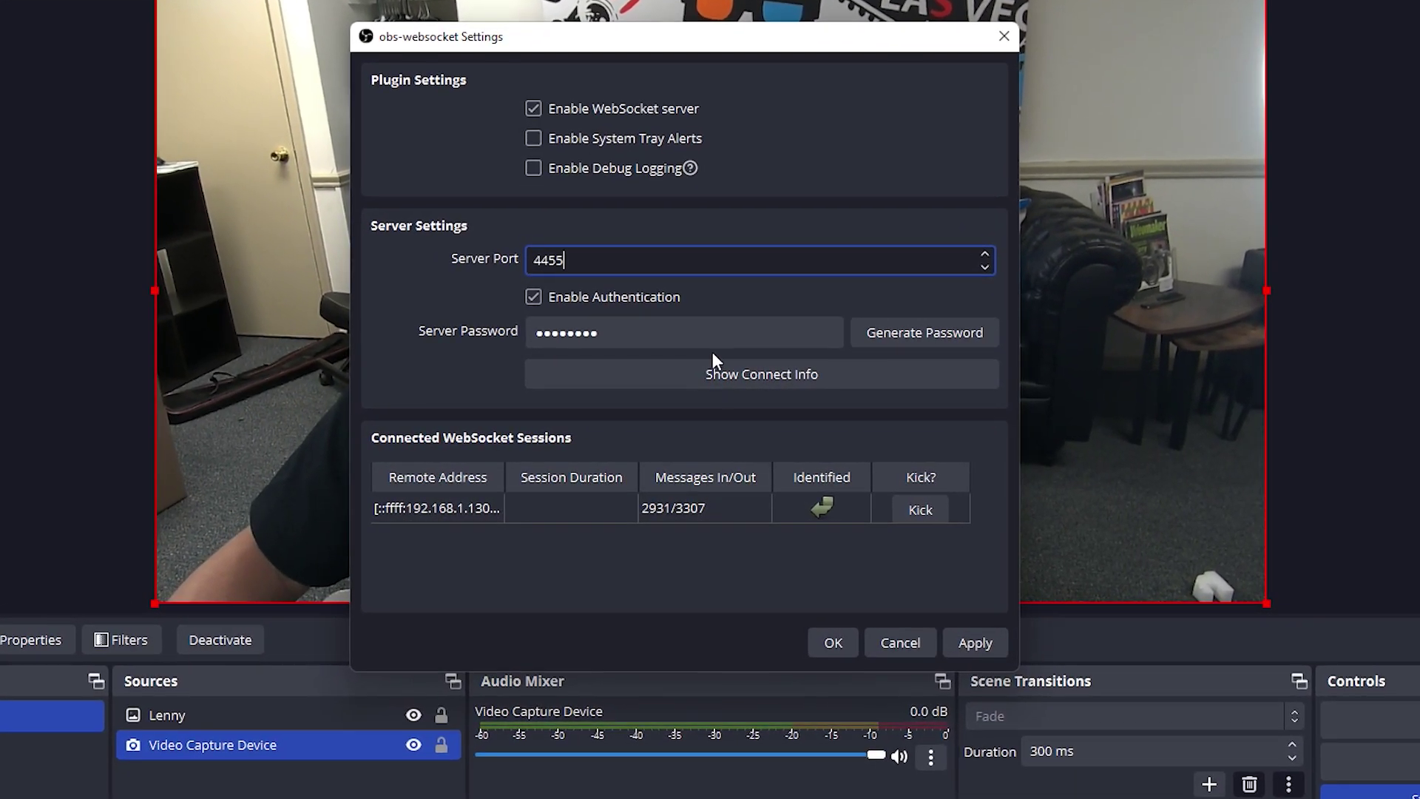
pyautogui.click(719, 375)
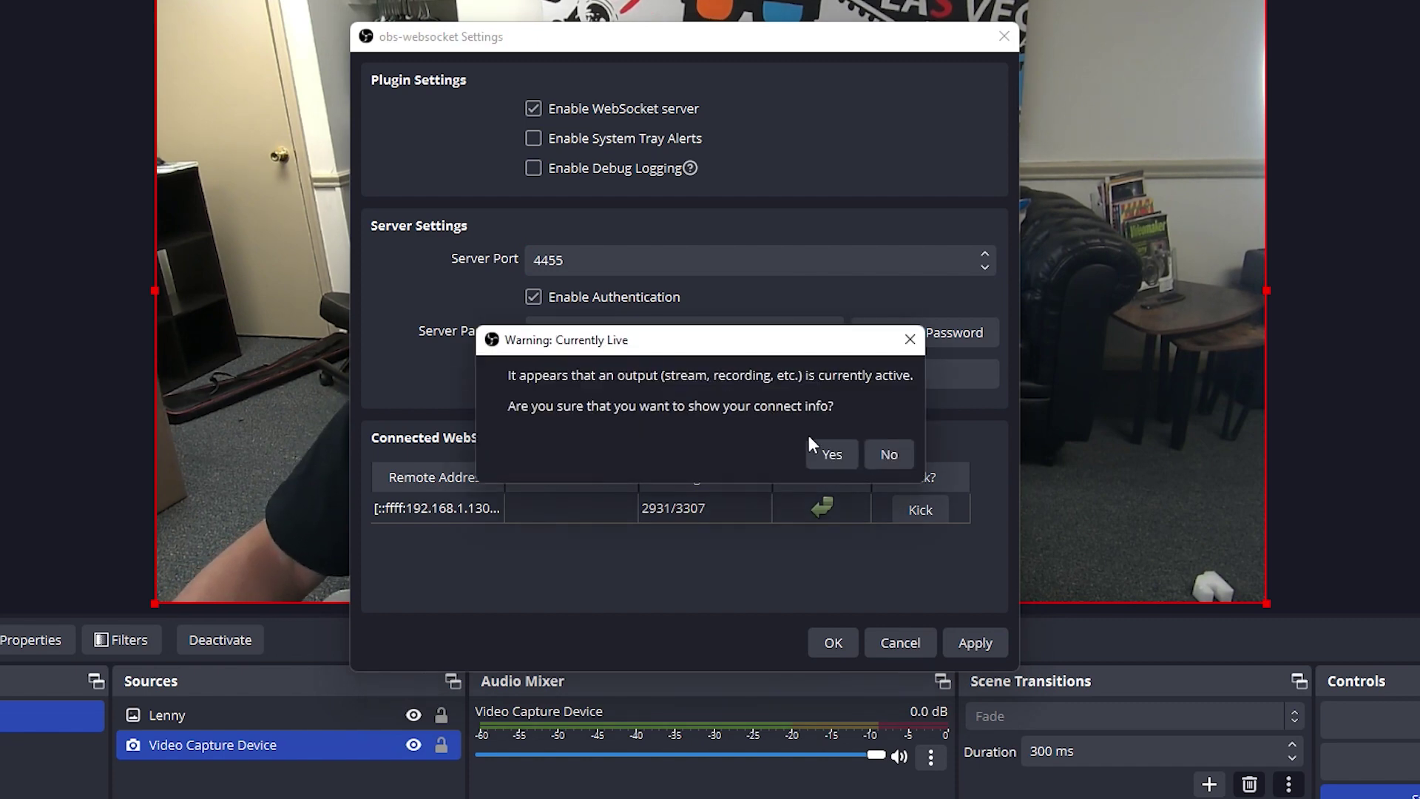
pyautogui.click(831, 454)
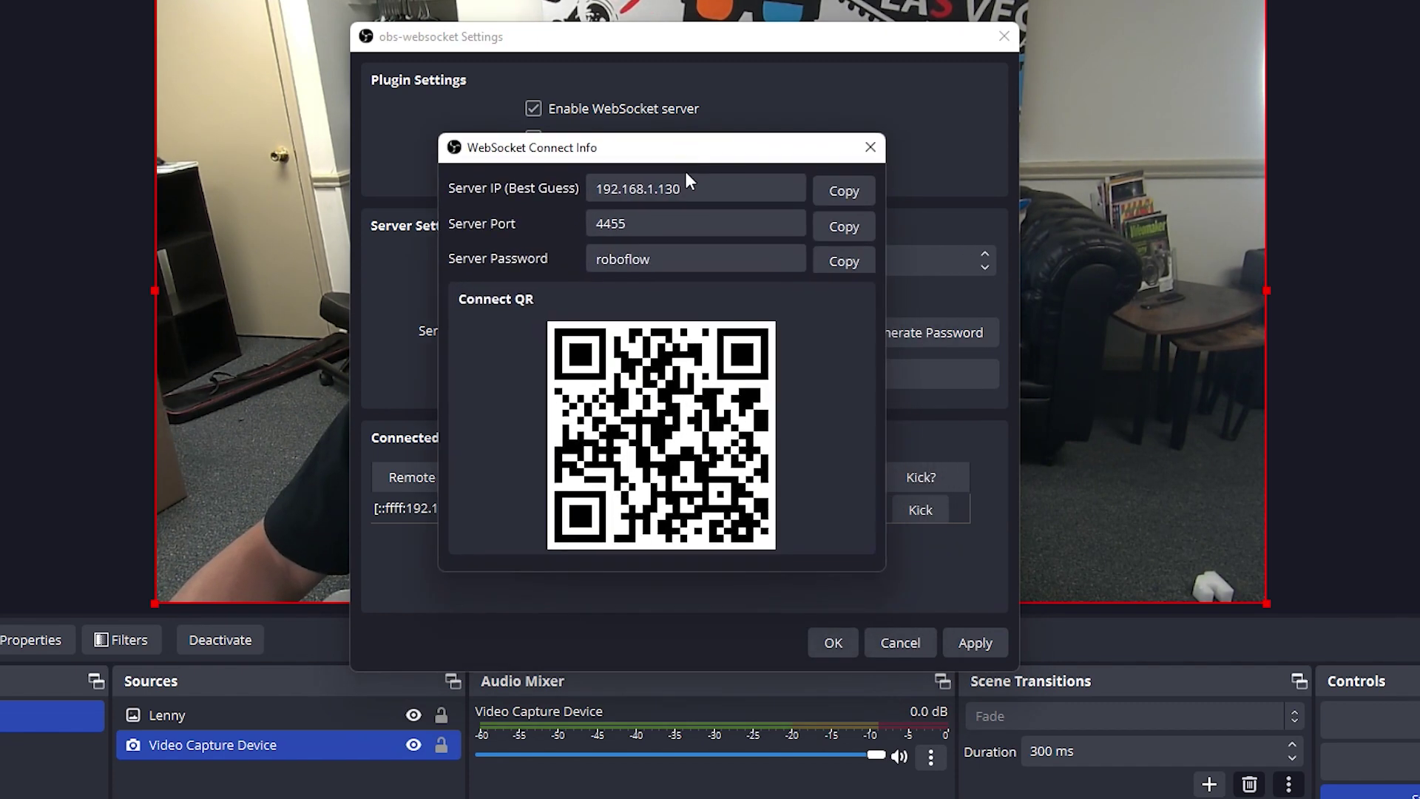
pyautogui.moveTo(690, 189); pyautogui.dragTo(512, 189)
pyautogui.moveTo(684, 227); pyautogui.dragTo(538, 220)
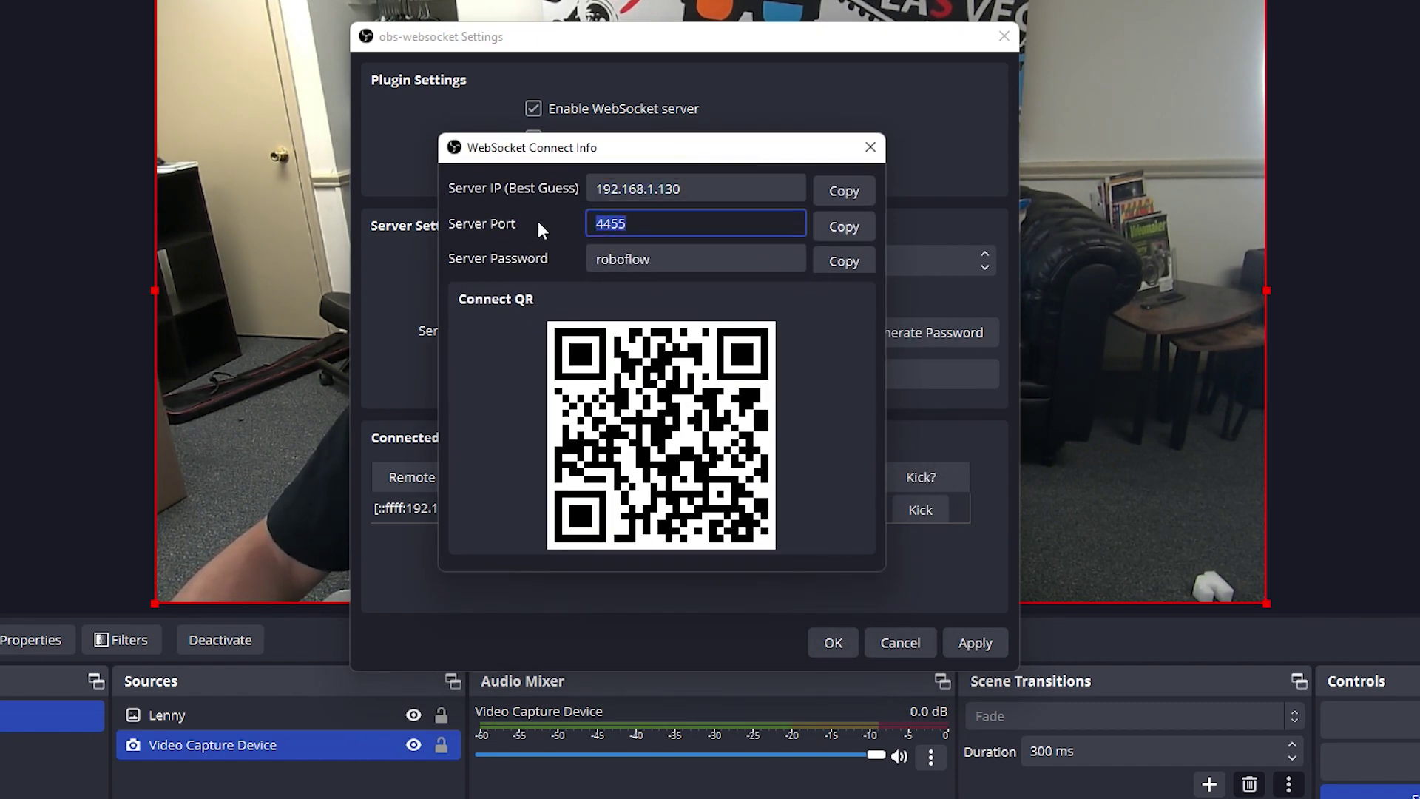
pyautogui.moveTo(661, 261); pyautogui.dragTo(521, 260)
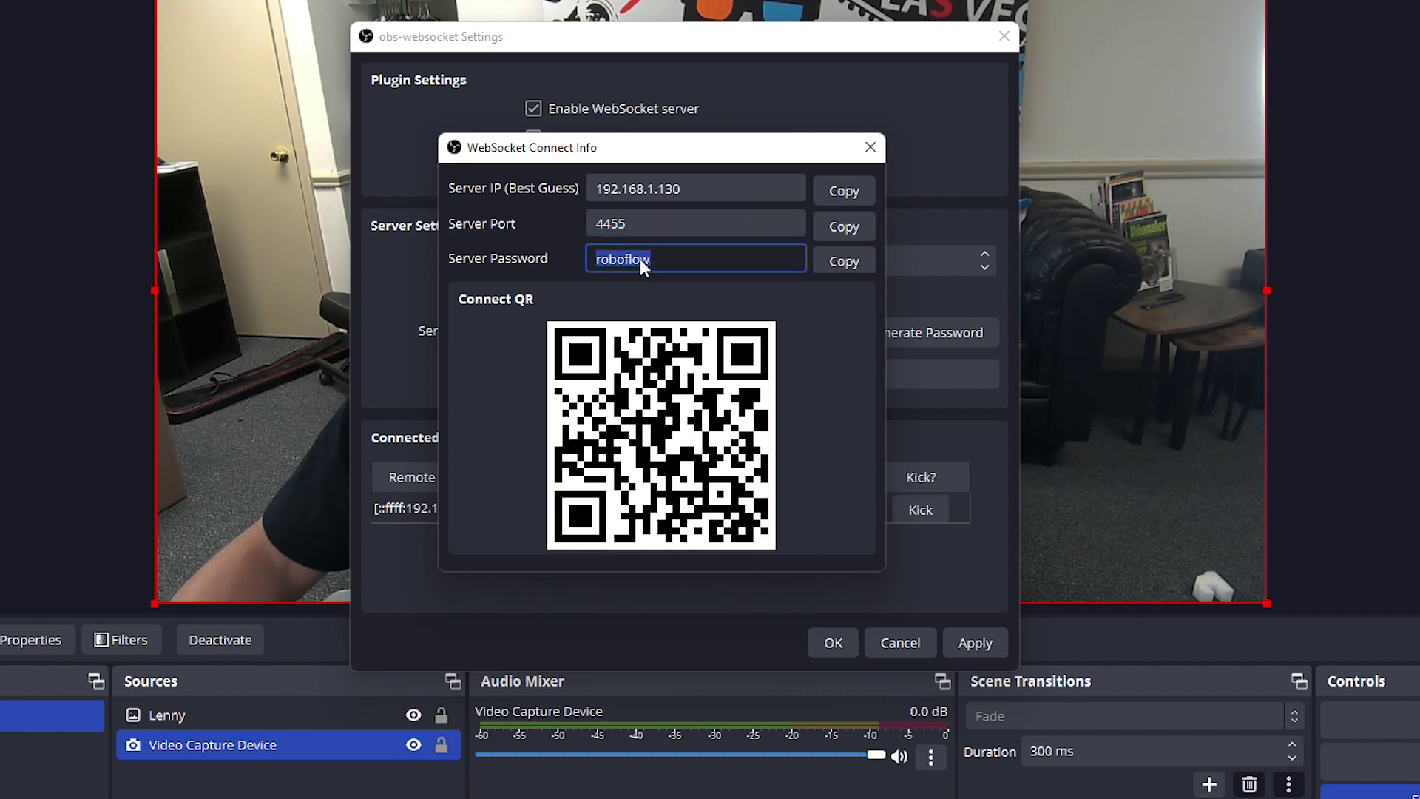
pyautogui.moveTo(677, 264); pyautogui.dragTo(432, 232)
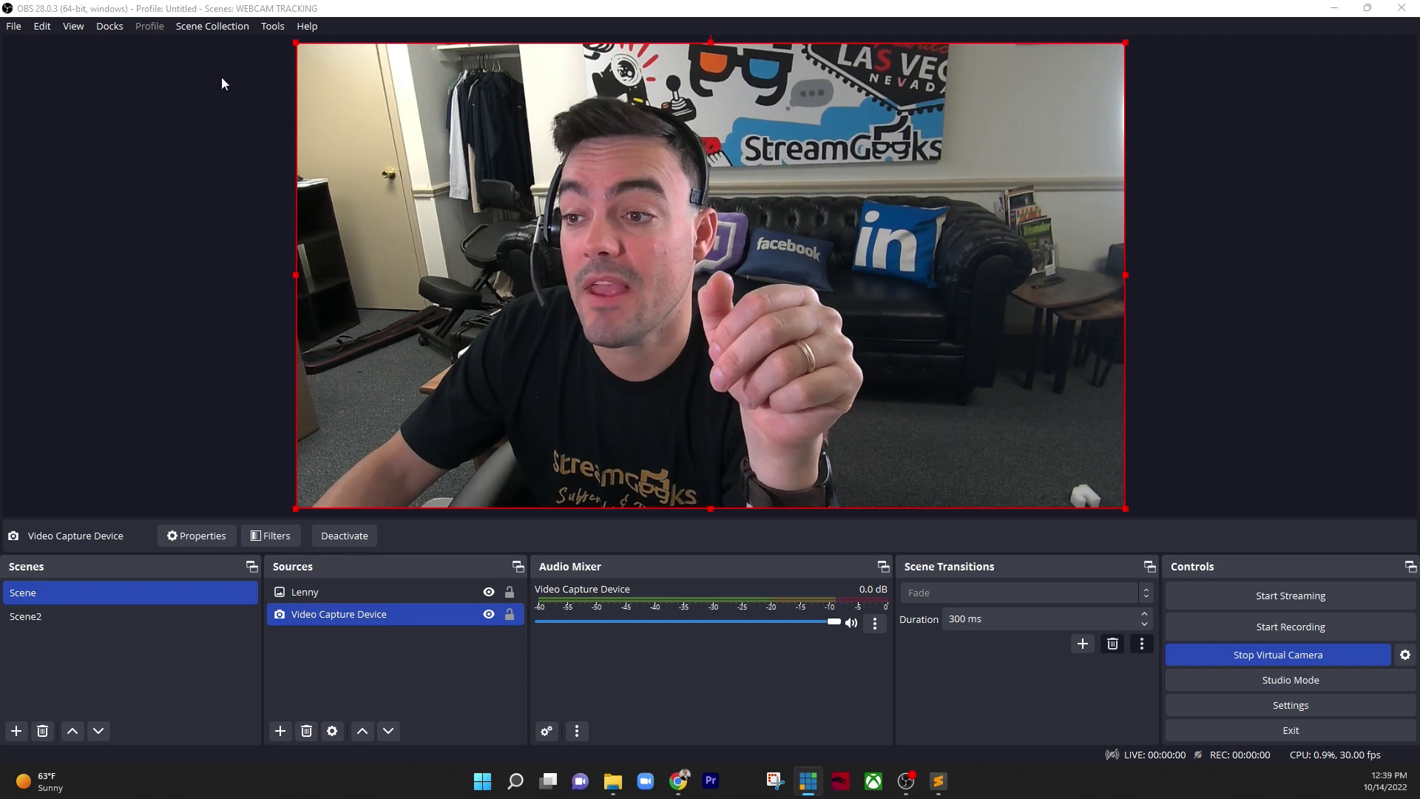
# - Reopen Tools > obs-websocket Settings, move it aside, and check the server port
pyautogui.click(272, 26)
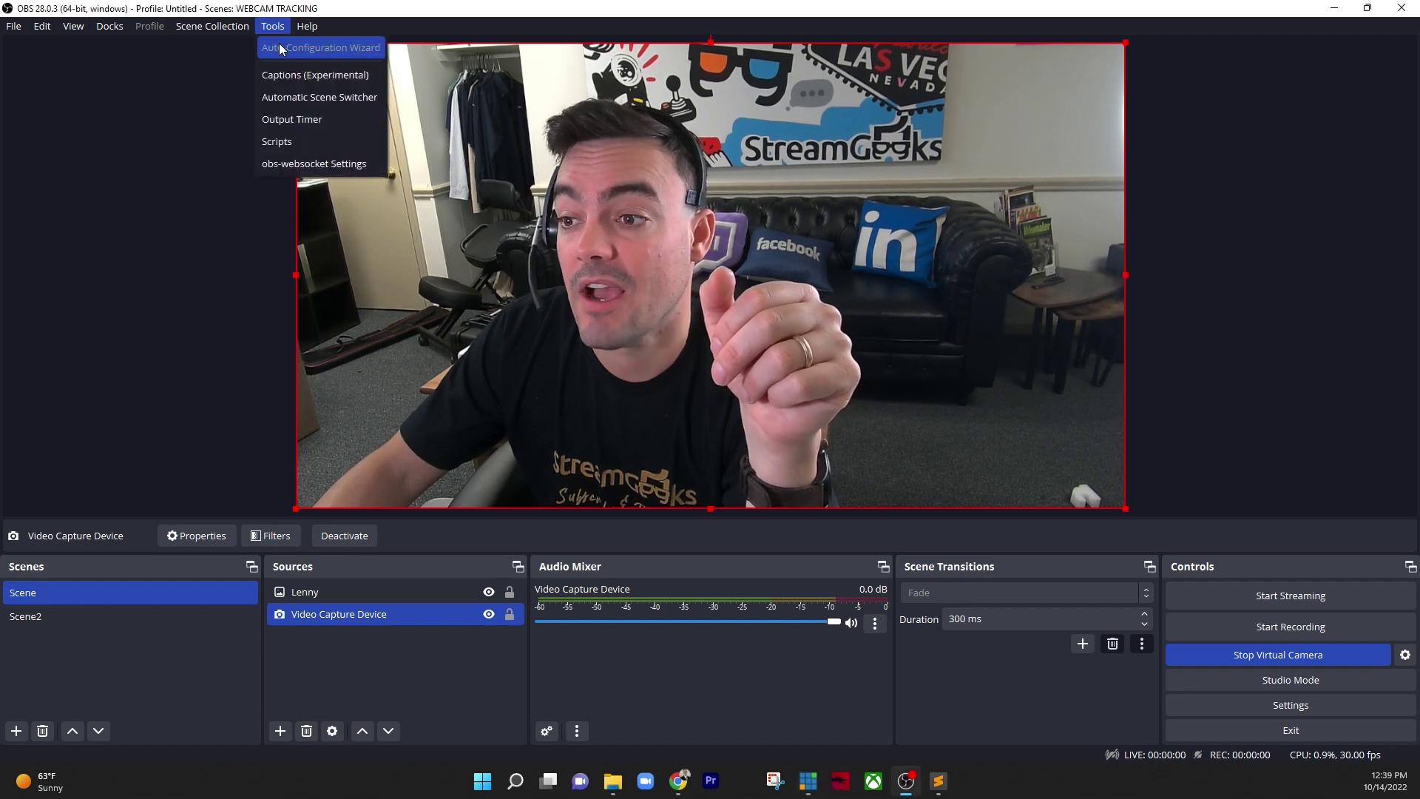
pyautogui.click(307, 162)
pyautogui.moveTo(654, 179); pyautogui.dragTo(635, 94)
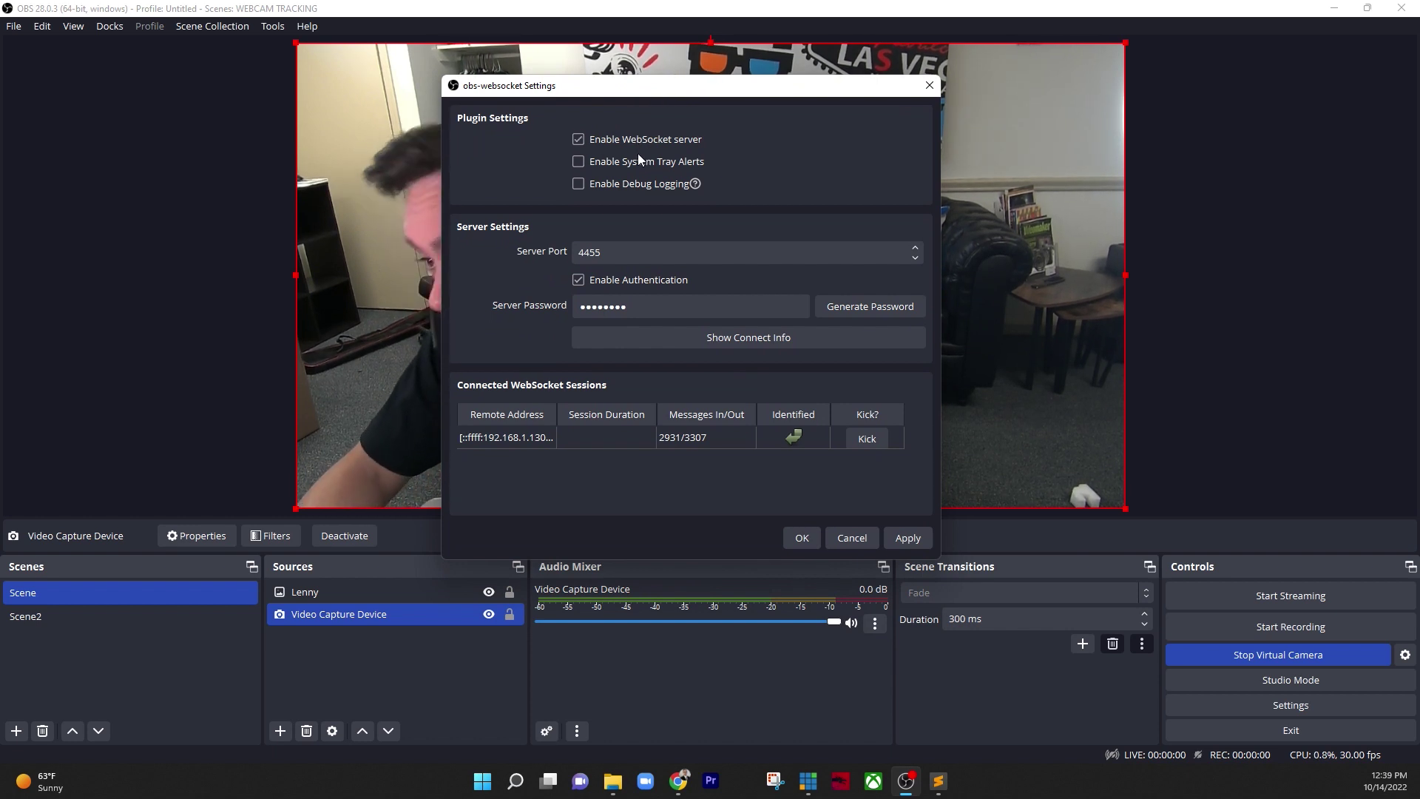
pyautogui.click(631, 252)
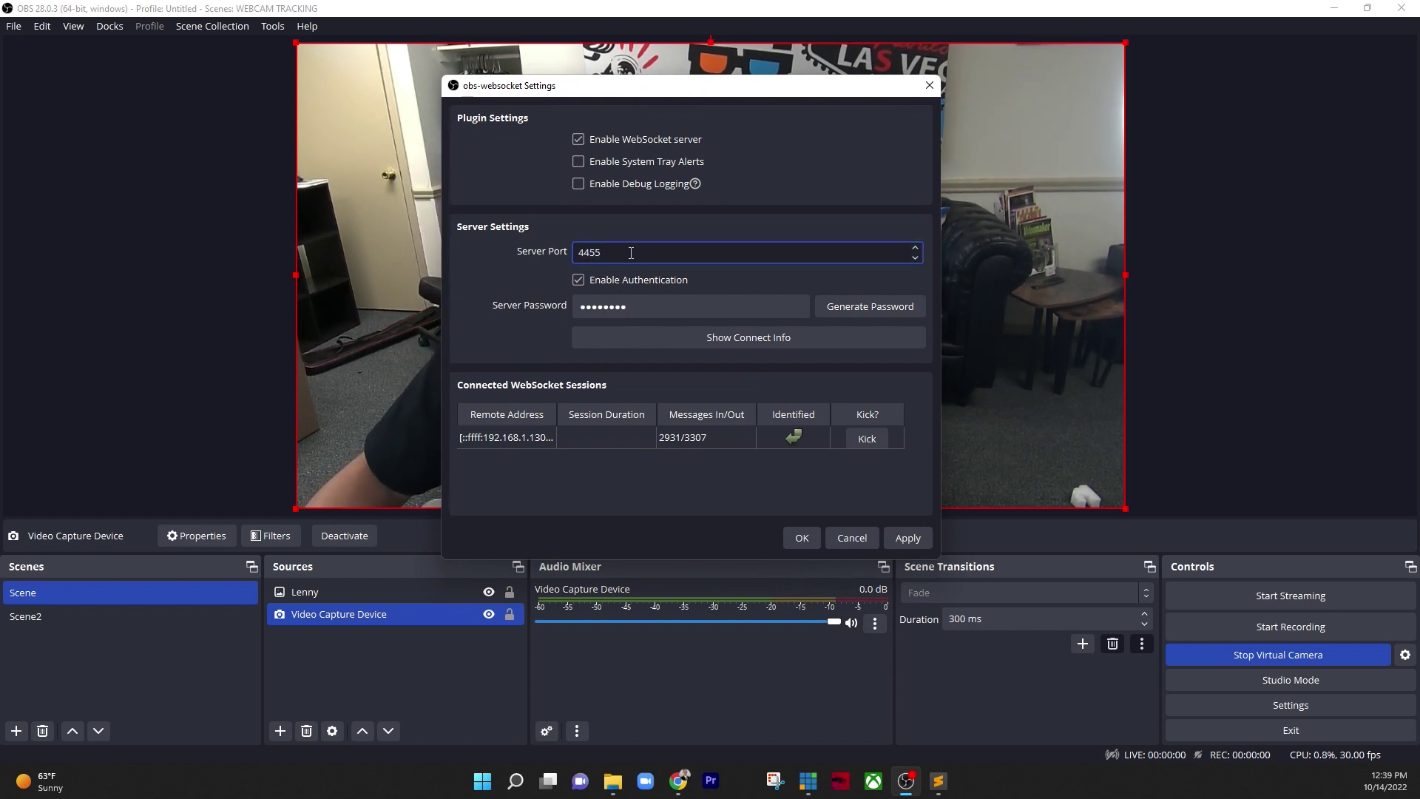
# - Show connect info, accept the warning, and select port 4455, password and server IP
pyautogui.click(719, 339)
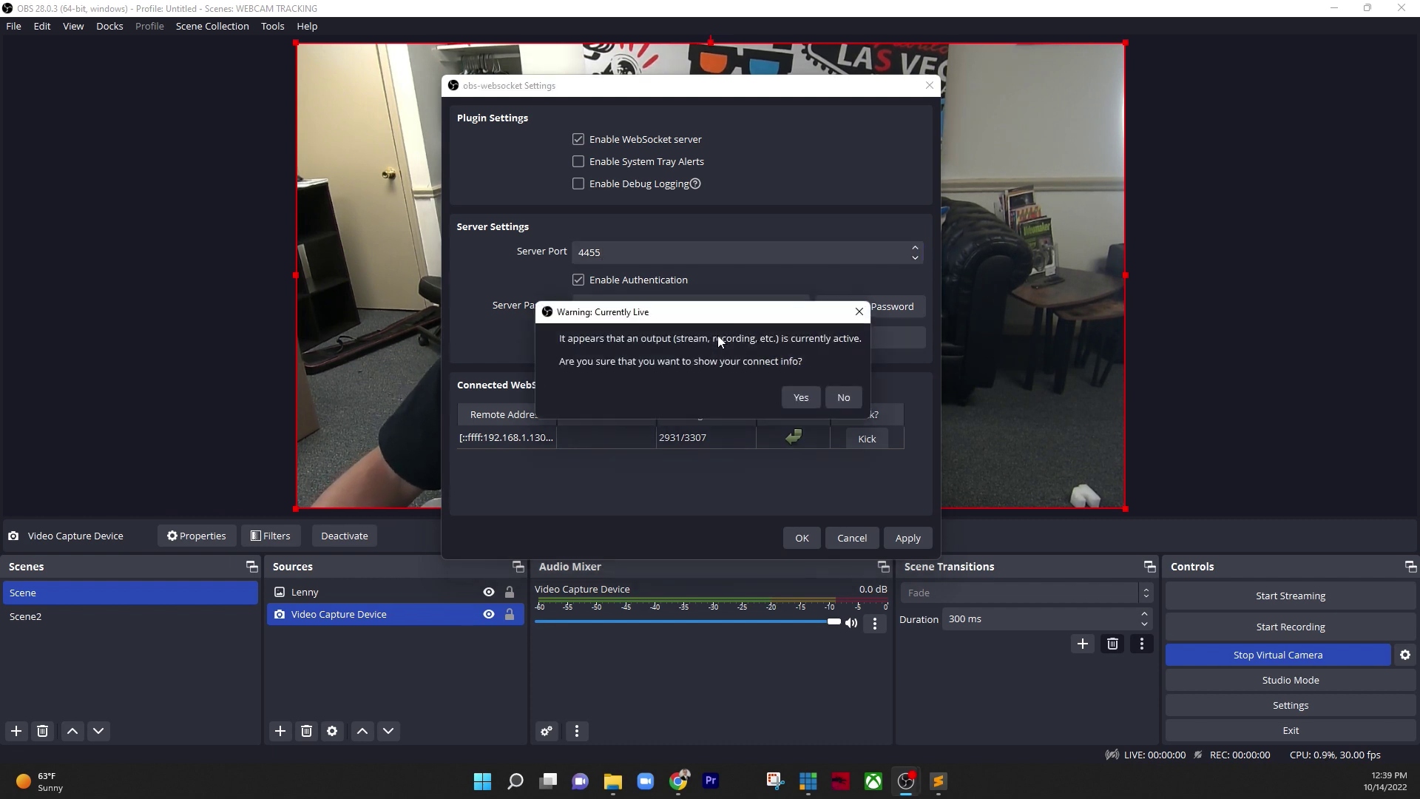
pyautogui.click(800, 397)
pyautogui.moveTo(726, 228); pyautogui.dragTo(563, 201)
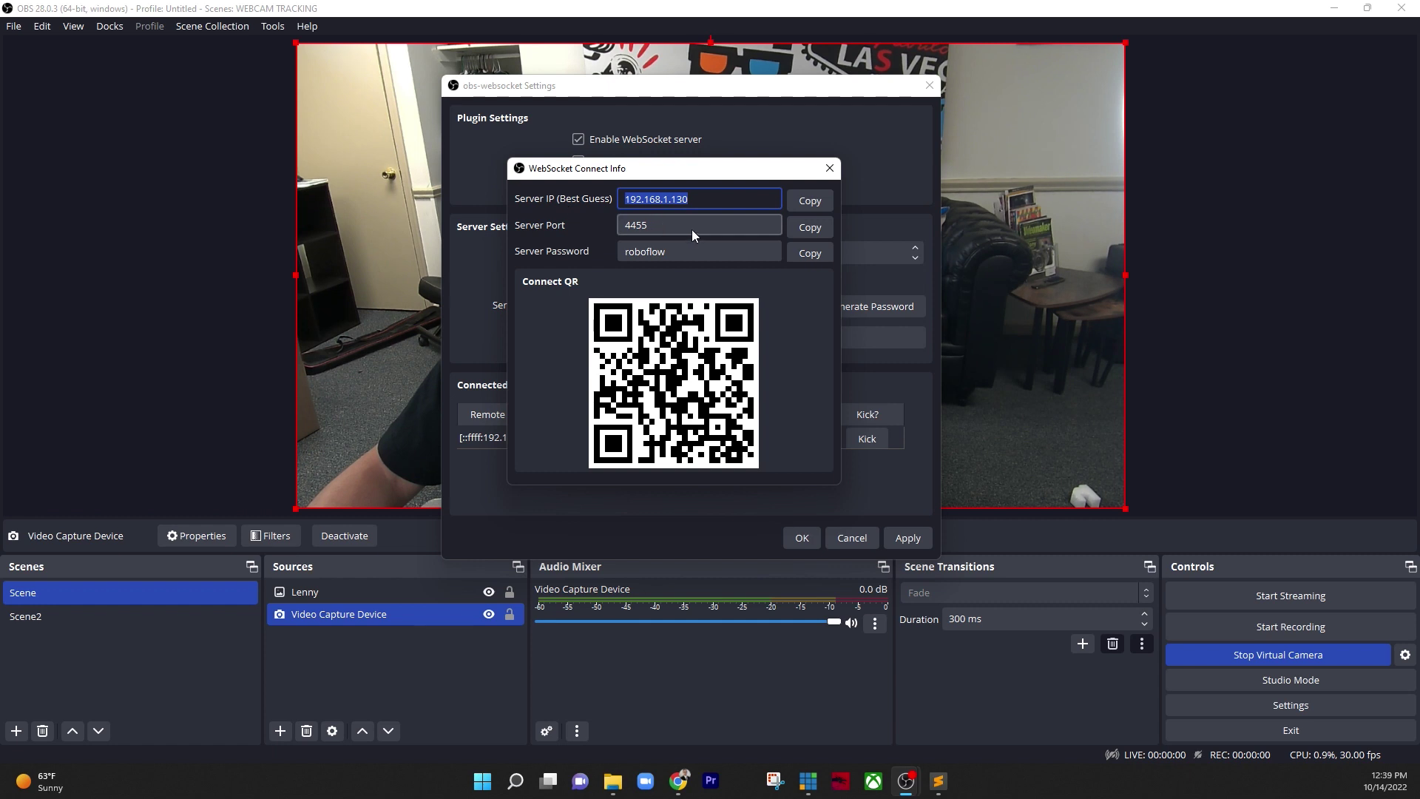
pyautogui.moveTo(691, 229); pyautogui.dragTo(583, 224)
pyautogui.moveTo(673, 251); pyautogui.dragTo(569, 250)
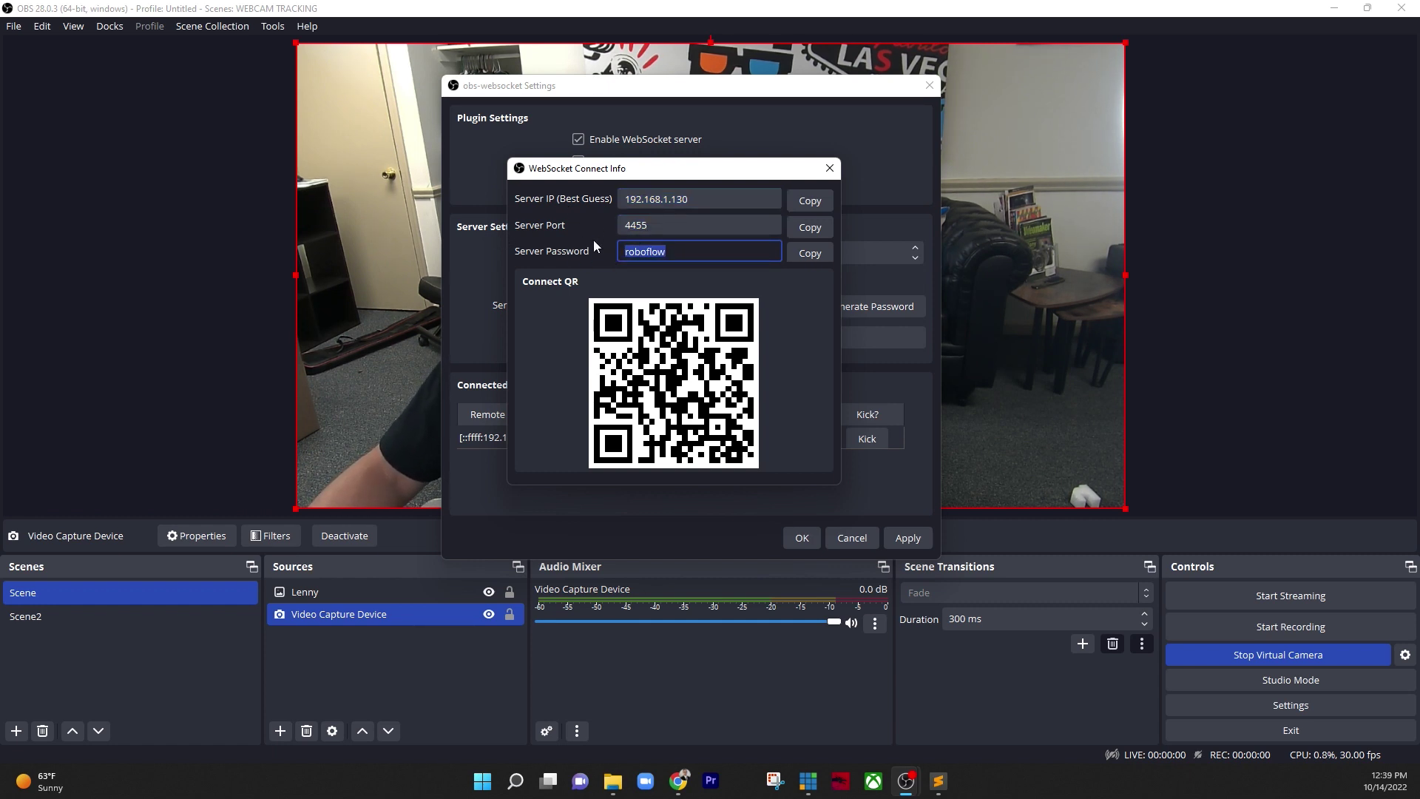
pyautogui.click(713, 255)
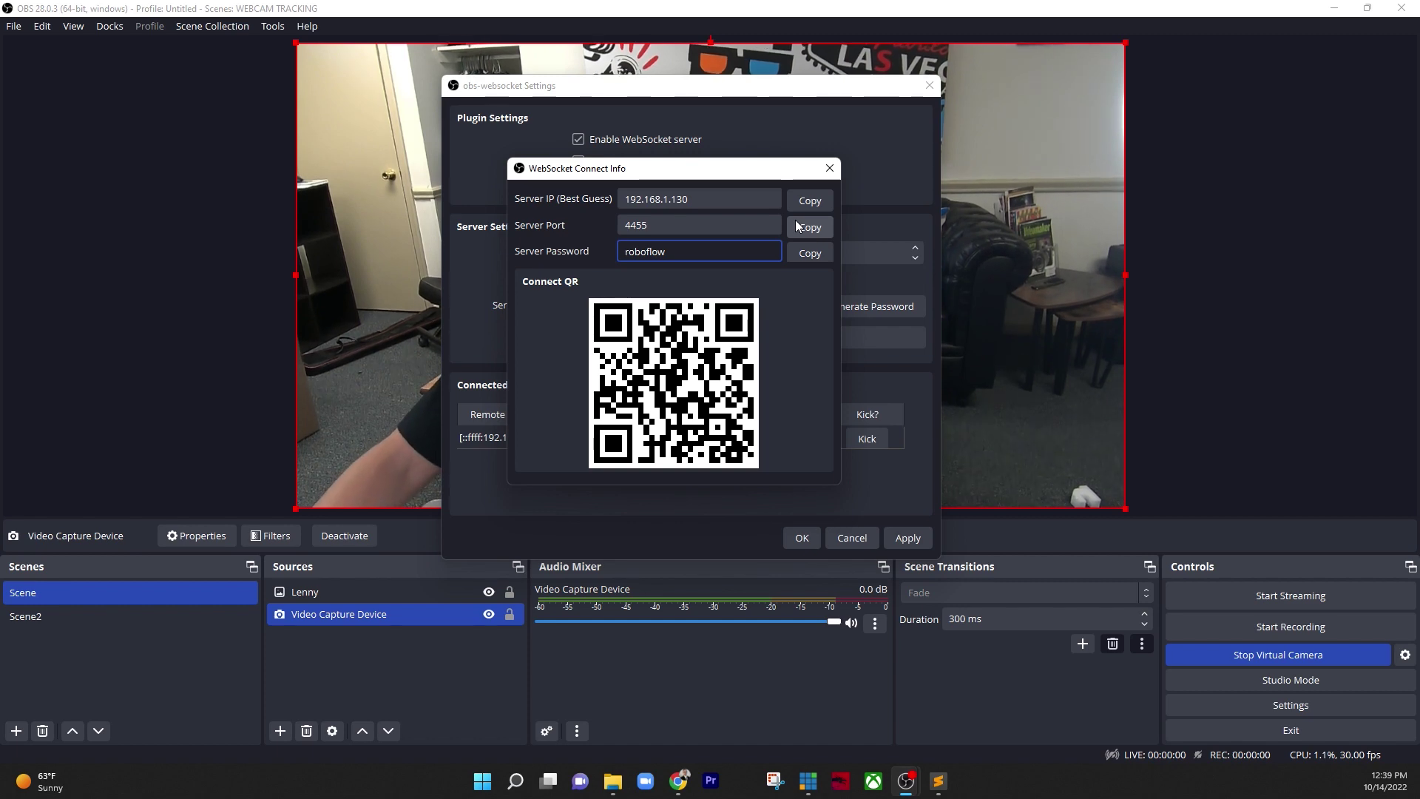
pyautogui.moveTo(740, 199); pyautogui.dragTo(596, 198)
pyautogui.click(938, 780)
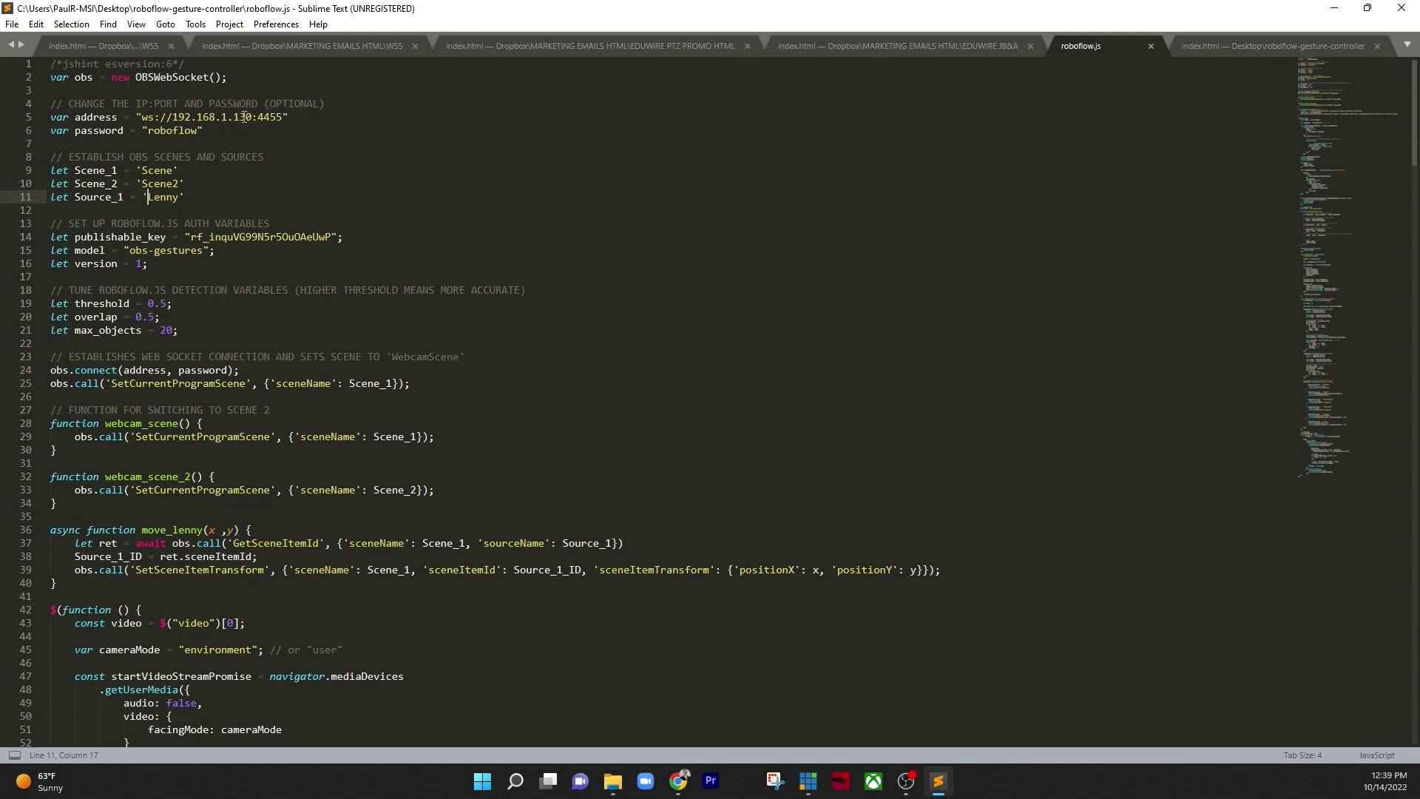
# - In roboflow.js, highlight the IP and port on line 5 and the Scene_1 lines, then return to OBS
pyautogui.moveTo(252, 120); pyautogui.dragTo(196, 116)
pyautogui.moveTo(282, 120); pyautogui.dragTo(171, 130)
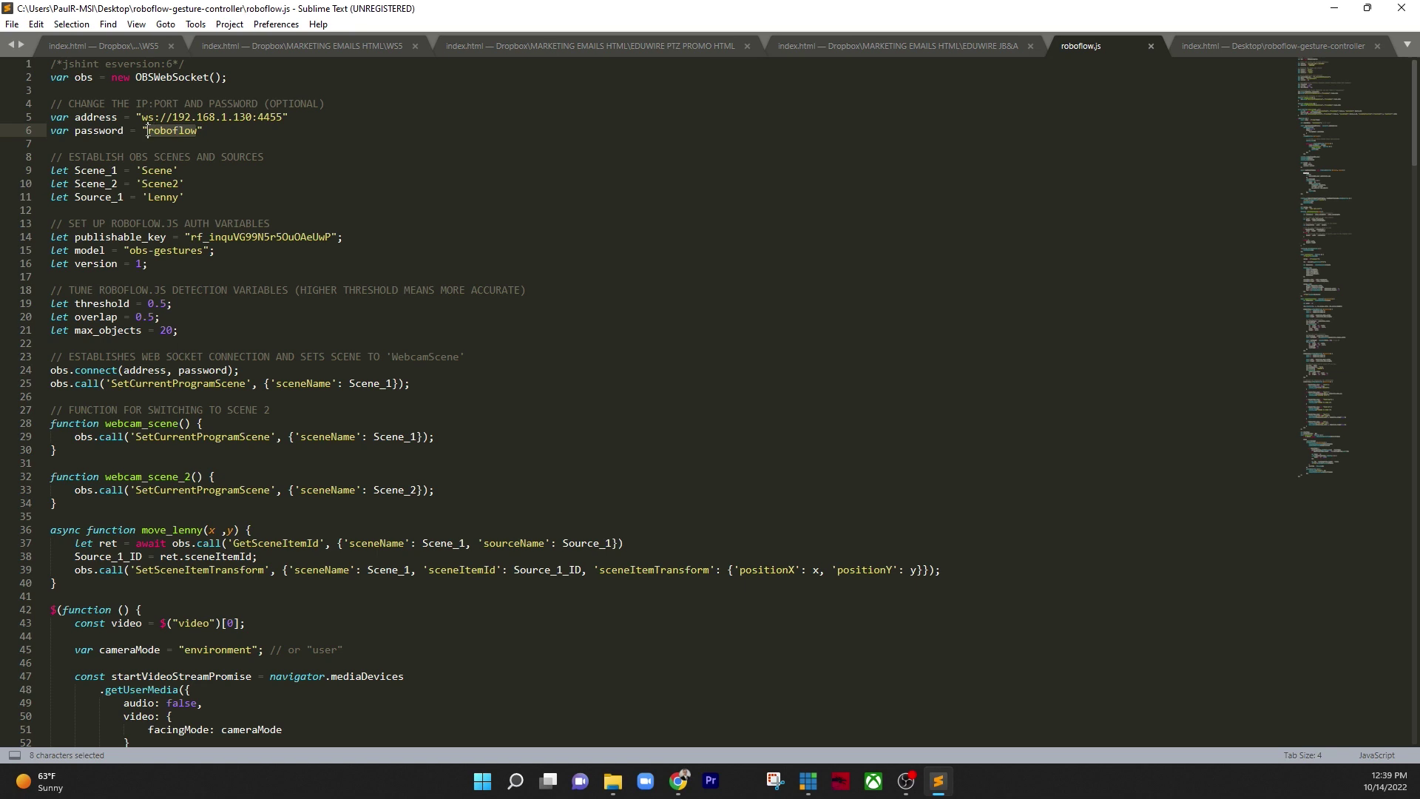
pyautogui.moveTo(175, 178); pyautogui.dragTo(143, 171)
pyautogui.click(143, 171)
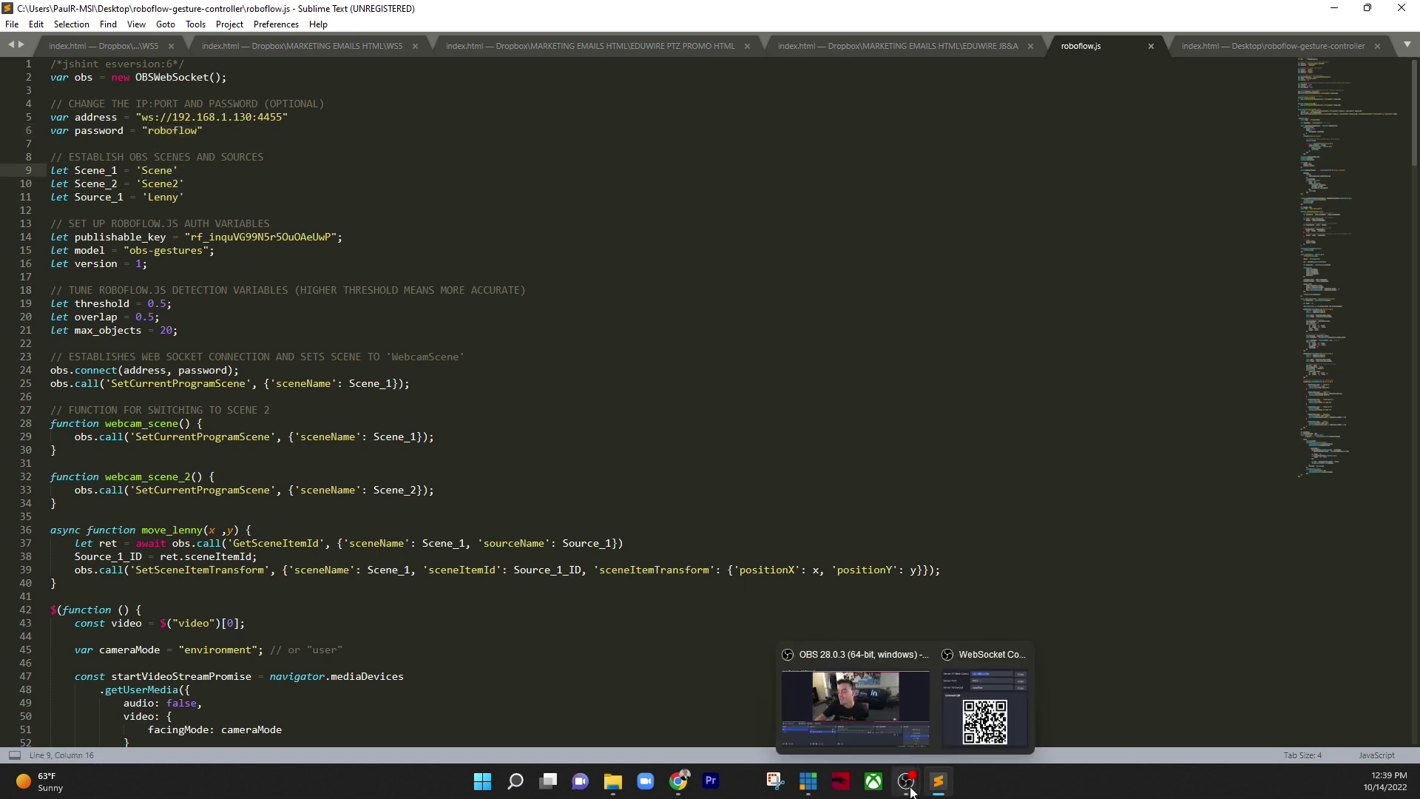
pyautogui.click(856, 665)
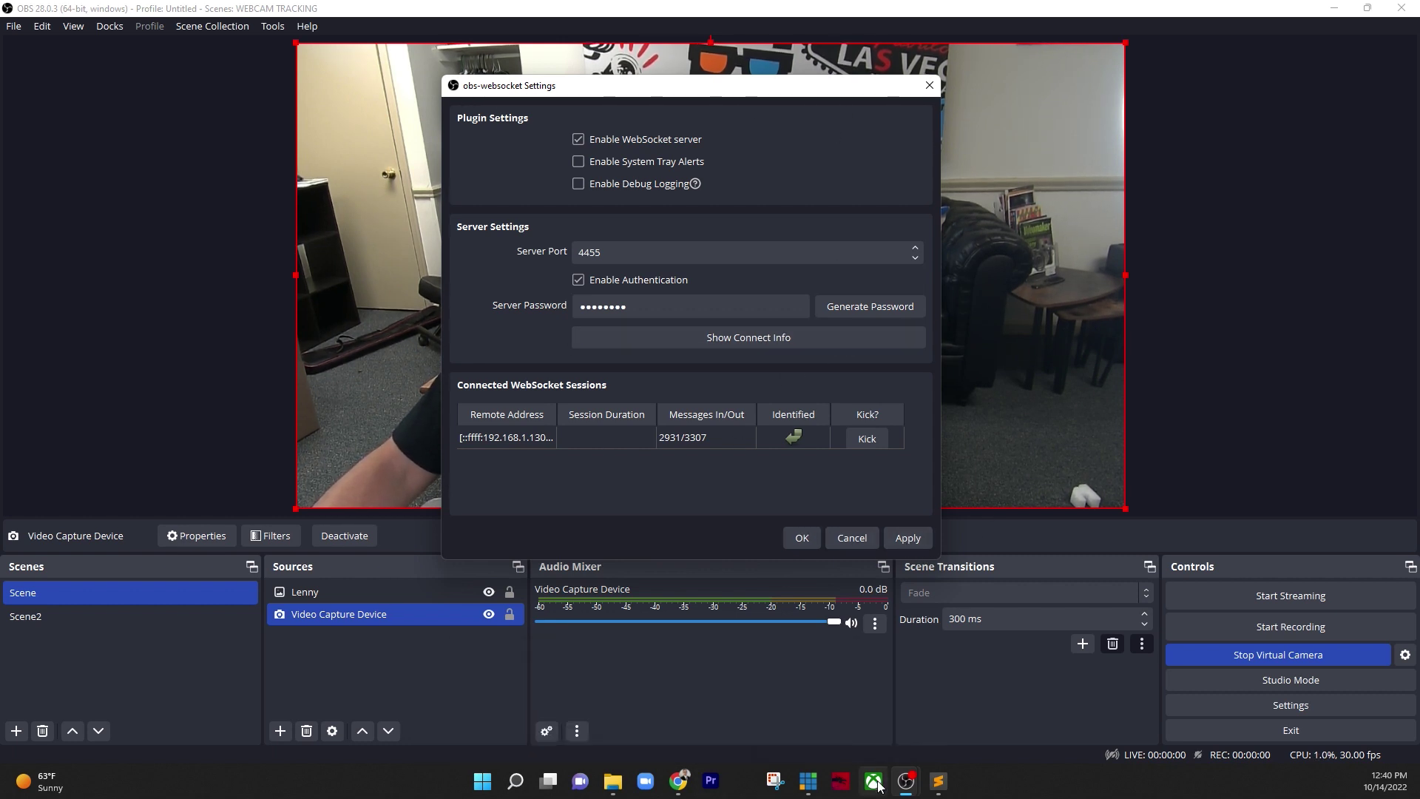
# - Select the publishable API key on the OBS GESTURES workspace's Roboflow API page, then go back to roboflow.js
pyautogui.moveTo(680, 789)
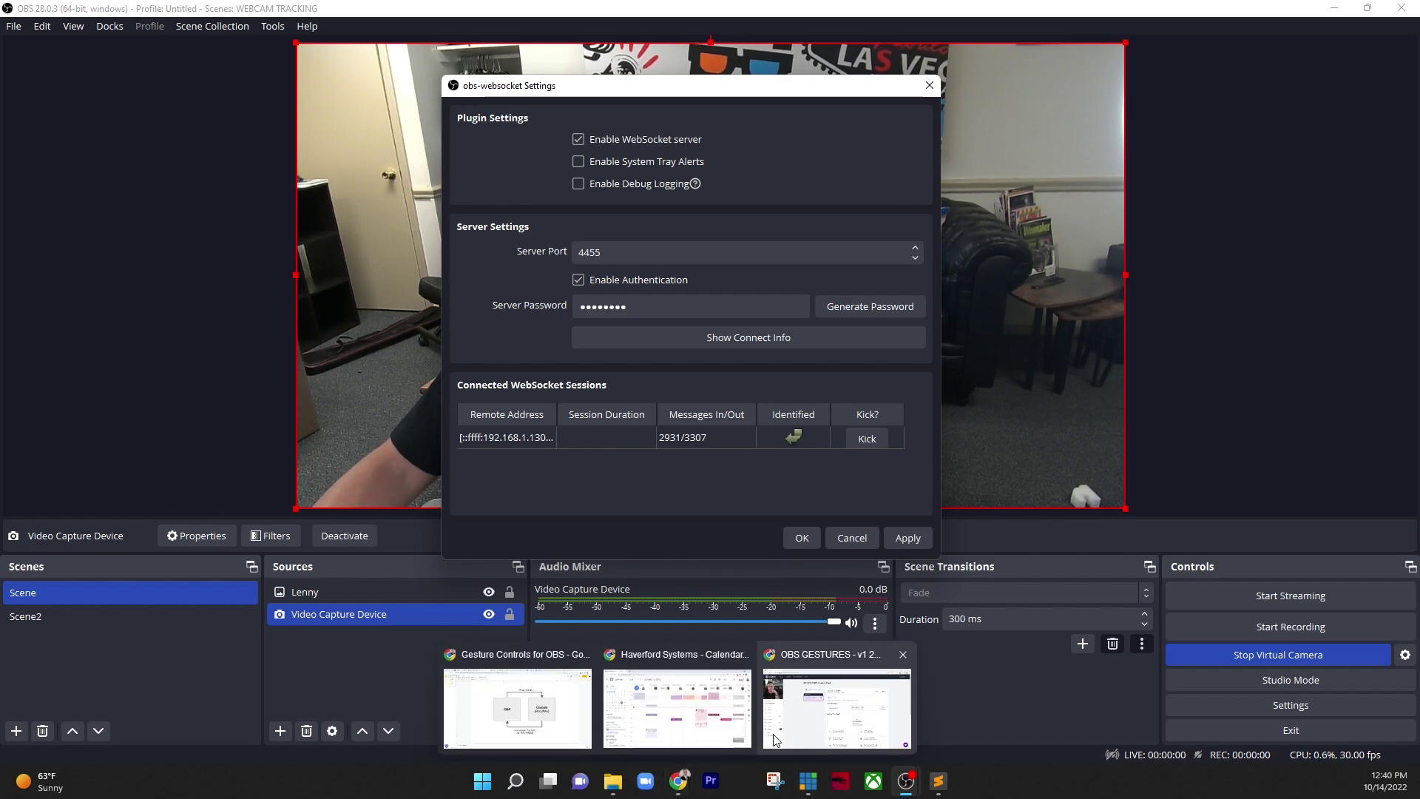
pyautogui.click(843, 713)
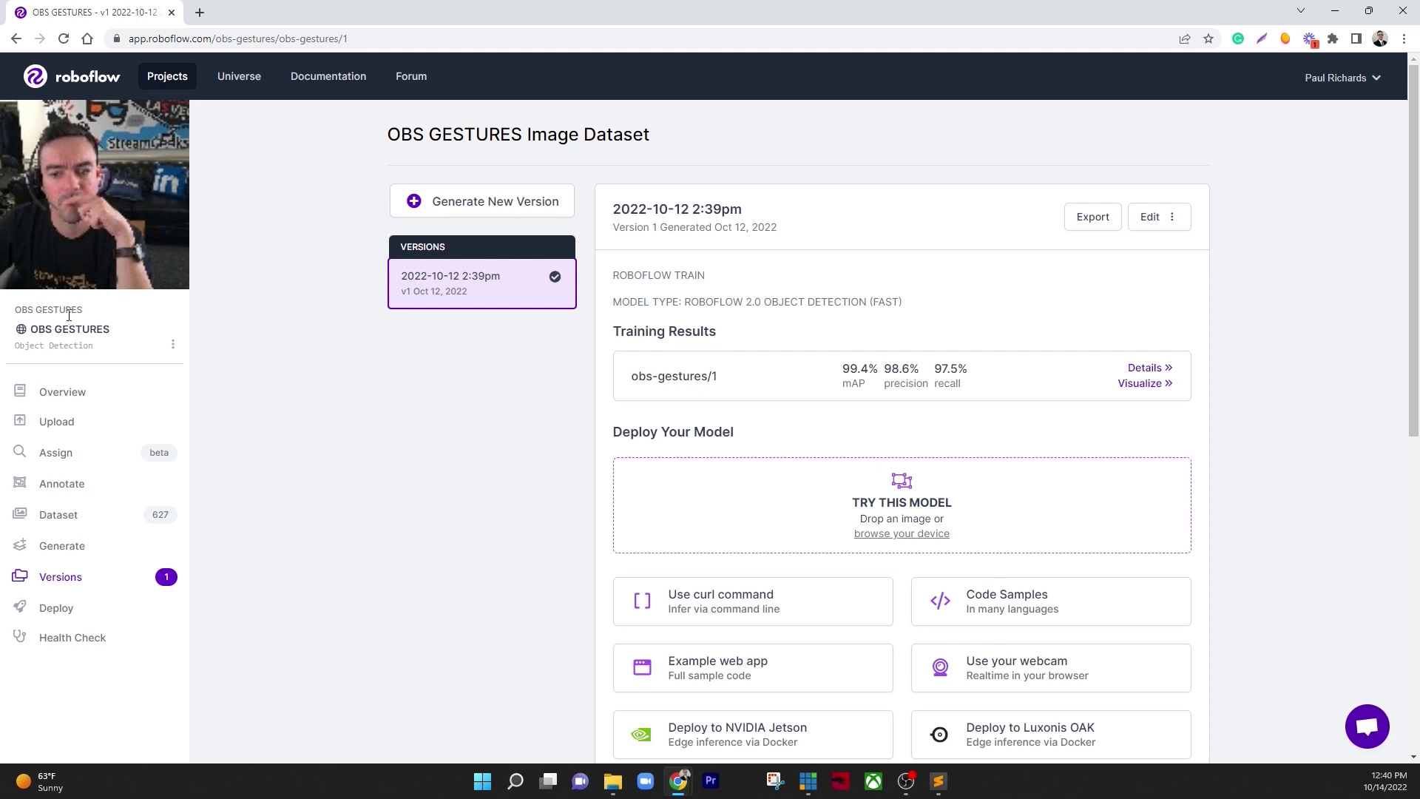
pyautogui.click(34, 329)
pyautogui.moveTo(1369, 83)
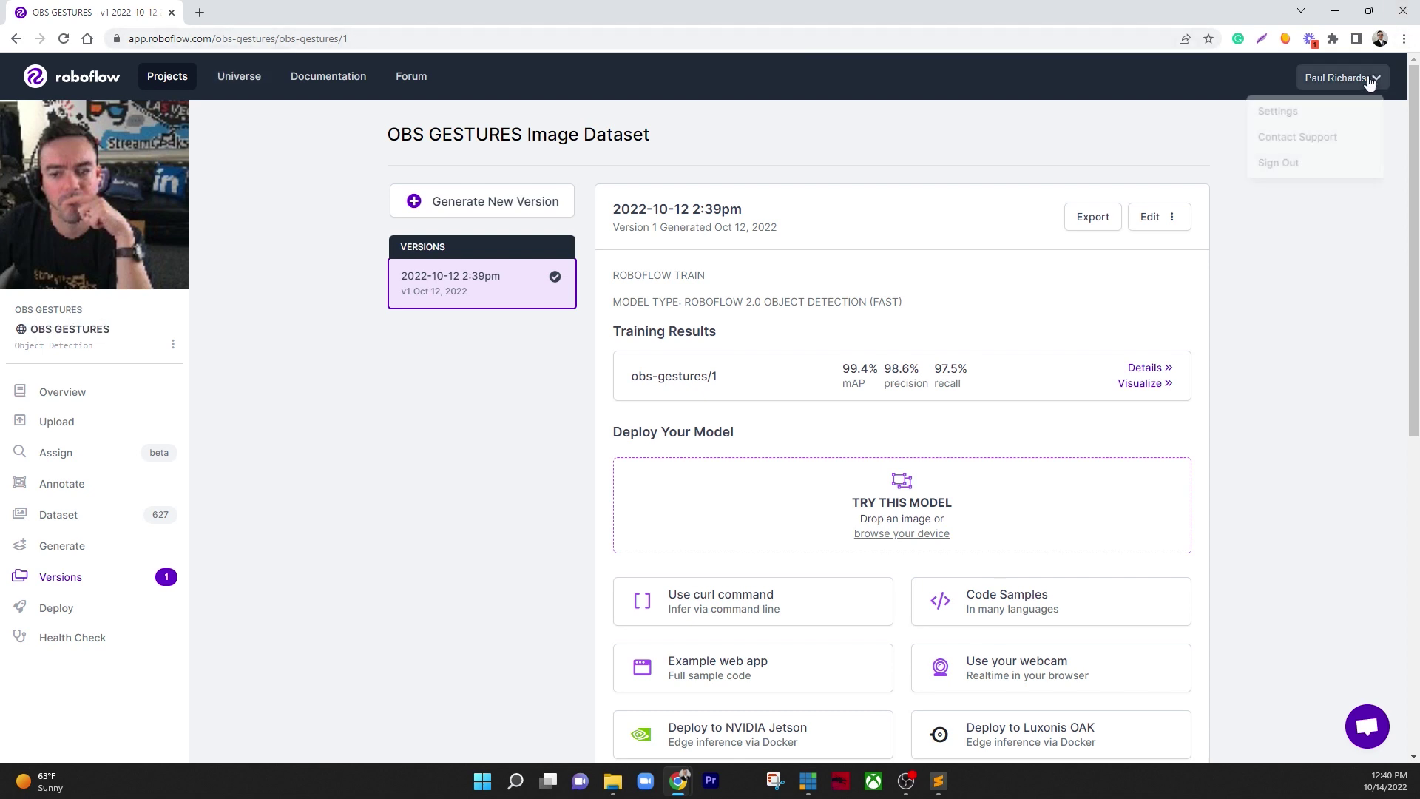
pyautogui.click(1266, 112)
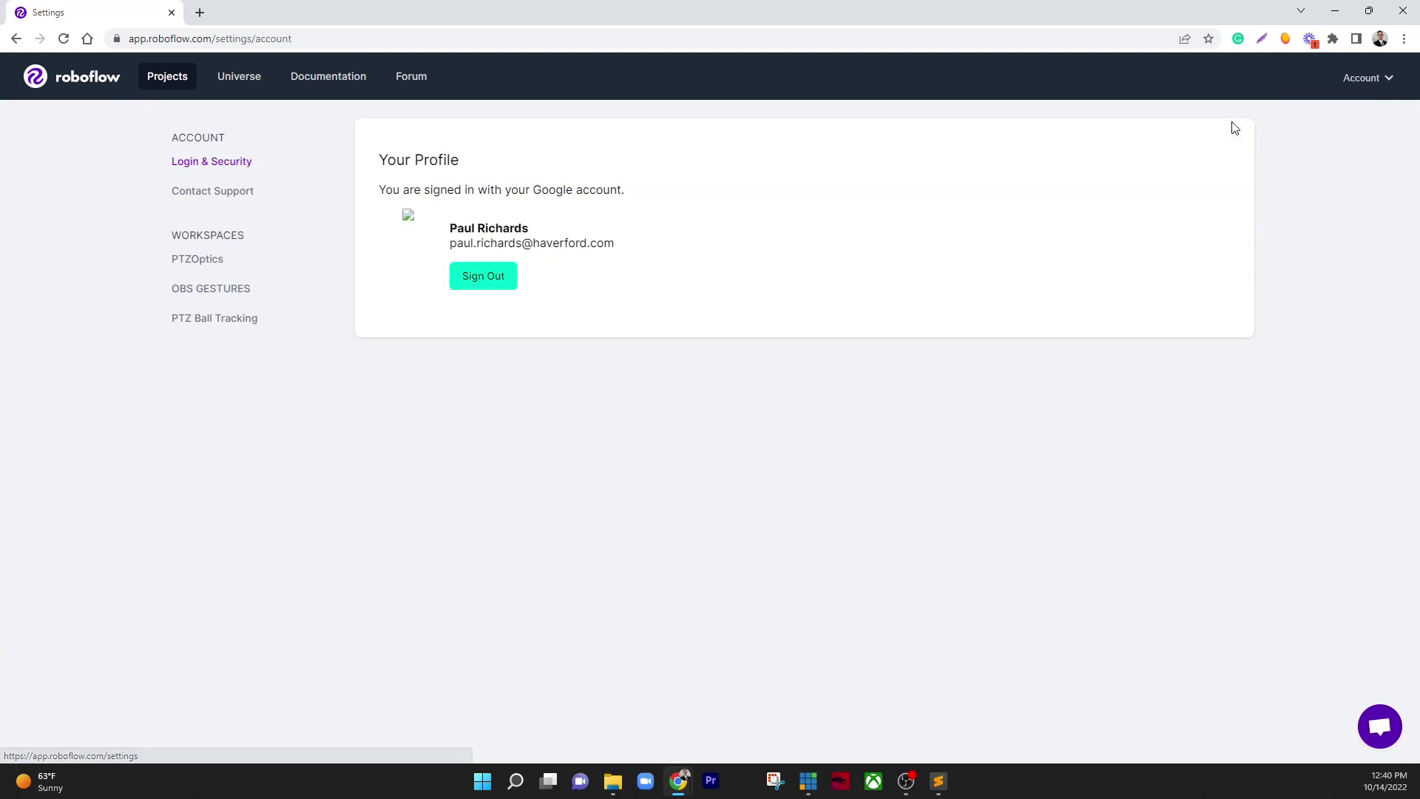
pyautogui.click(255, 295)
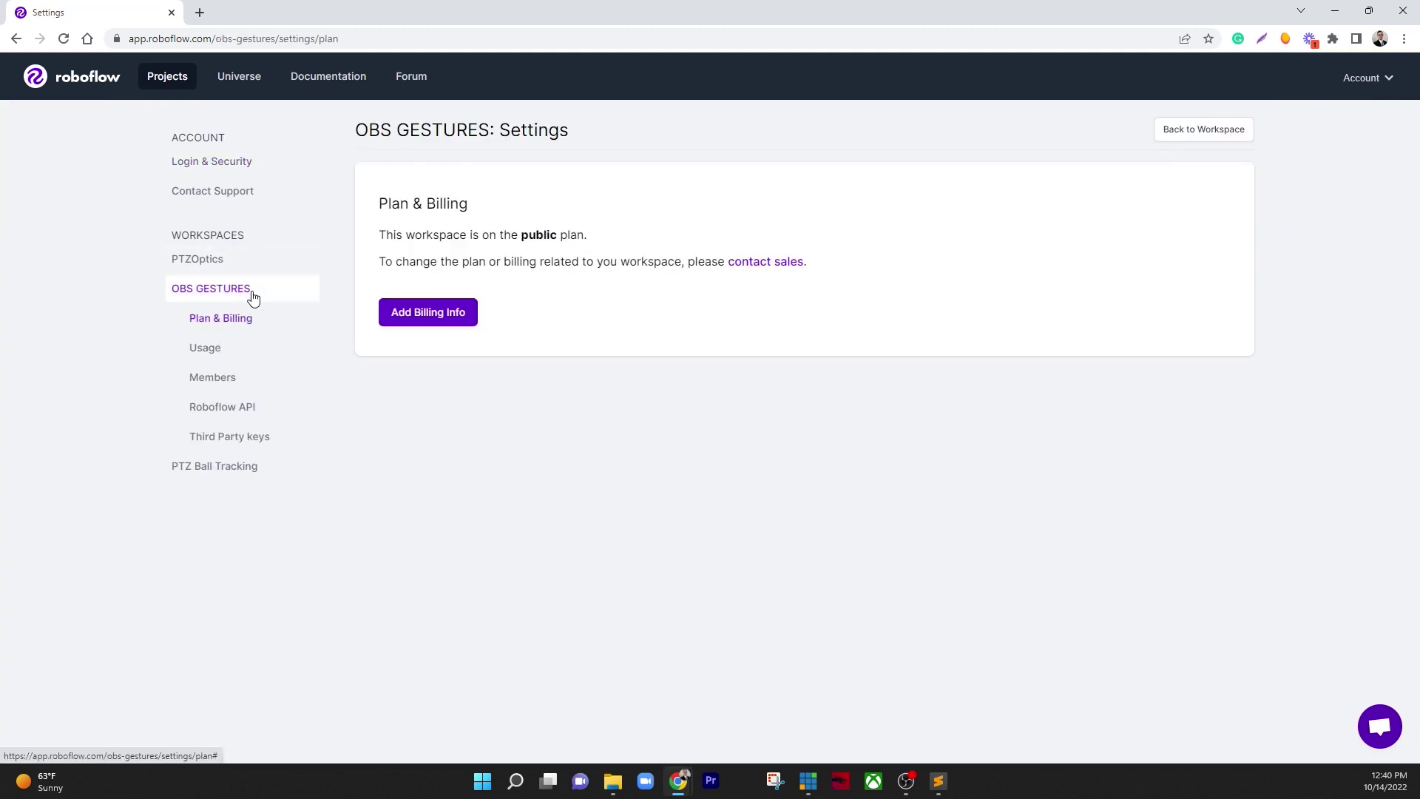
pyautogui.click(245, 418)
pyautogui.moveTo(576, 323); pyautogui.dragTo(360, 306)
pyautogui.hotkey('ctrl', 'c')
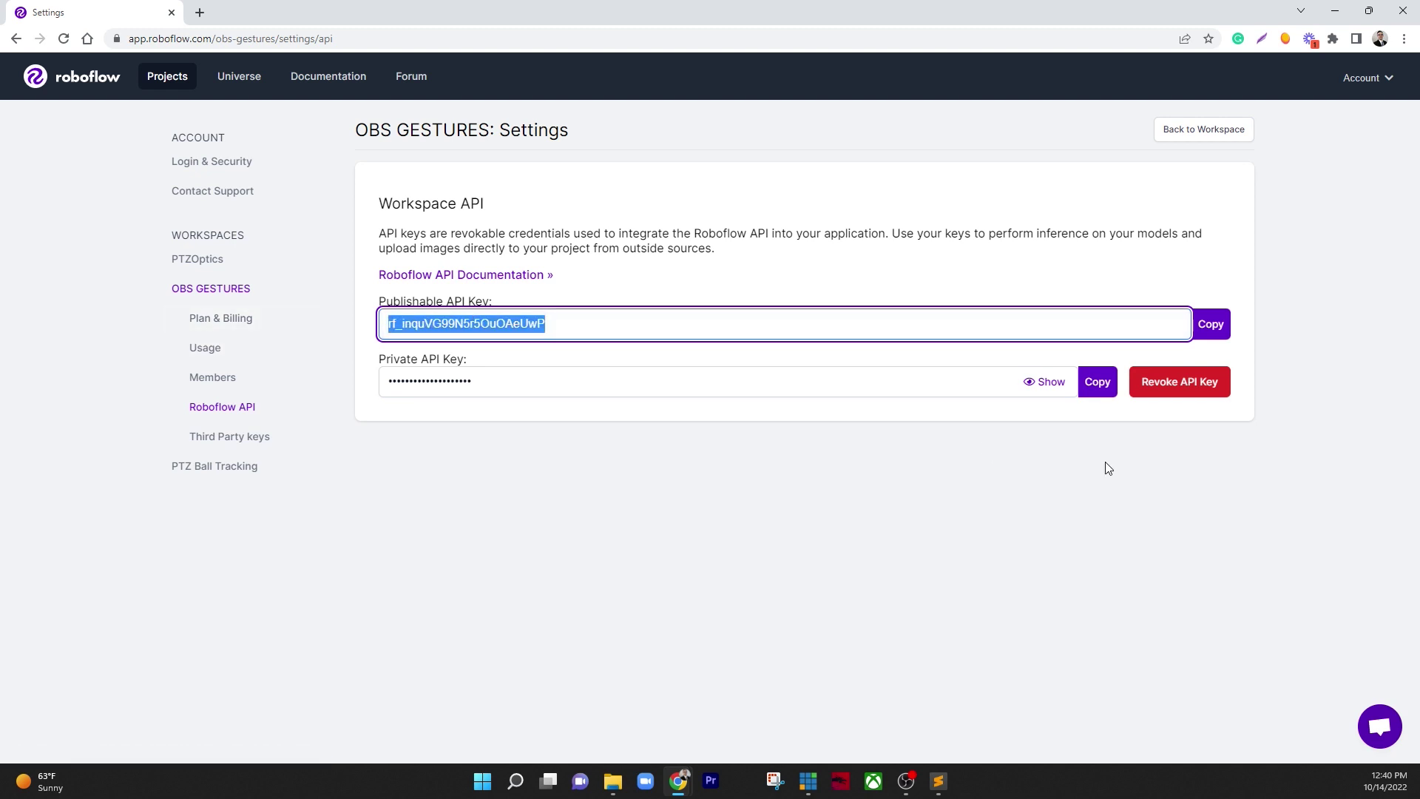
pyautogui.click(937, 780)
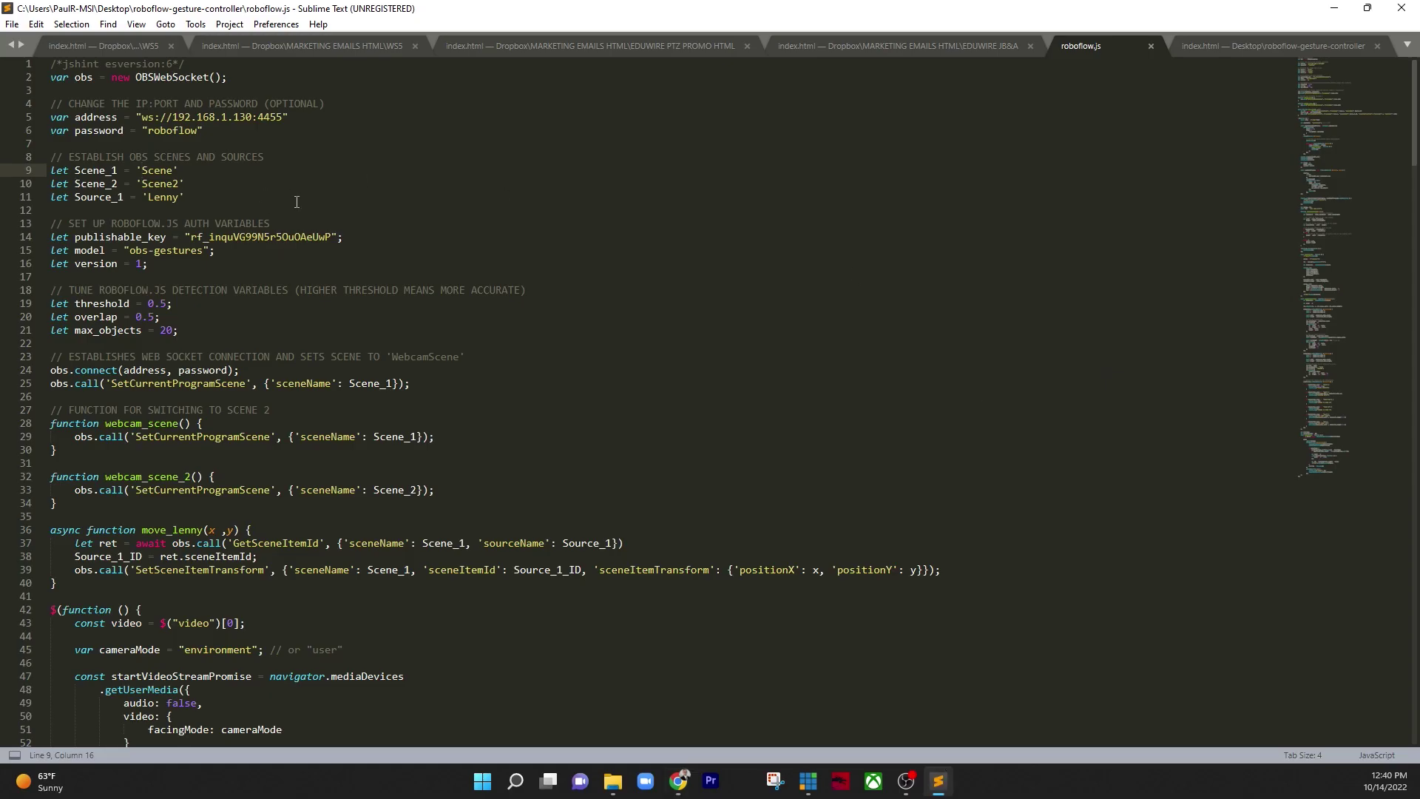
# - Replace the old publishable key on line 14 of roboflow.js with the copied workspace key
pyautogui.click(331, 236)
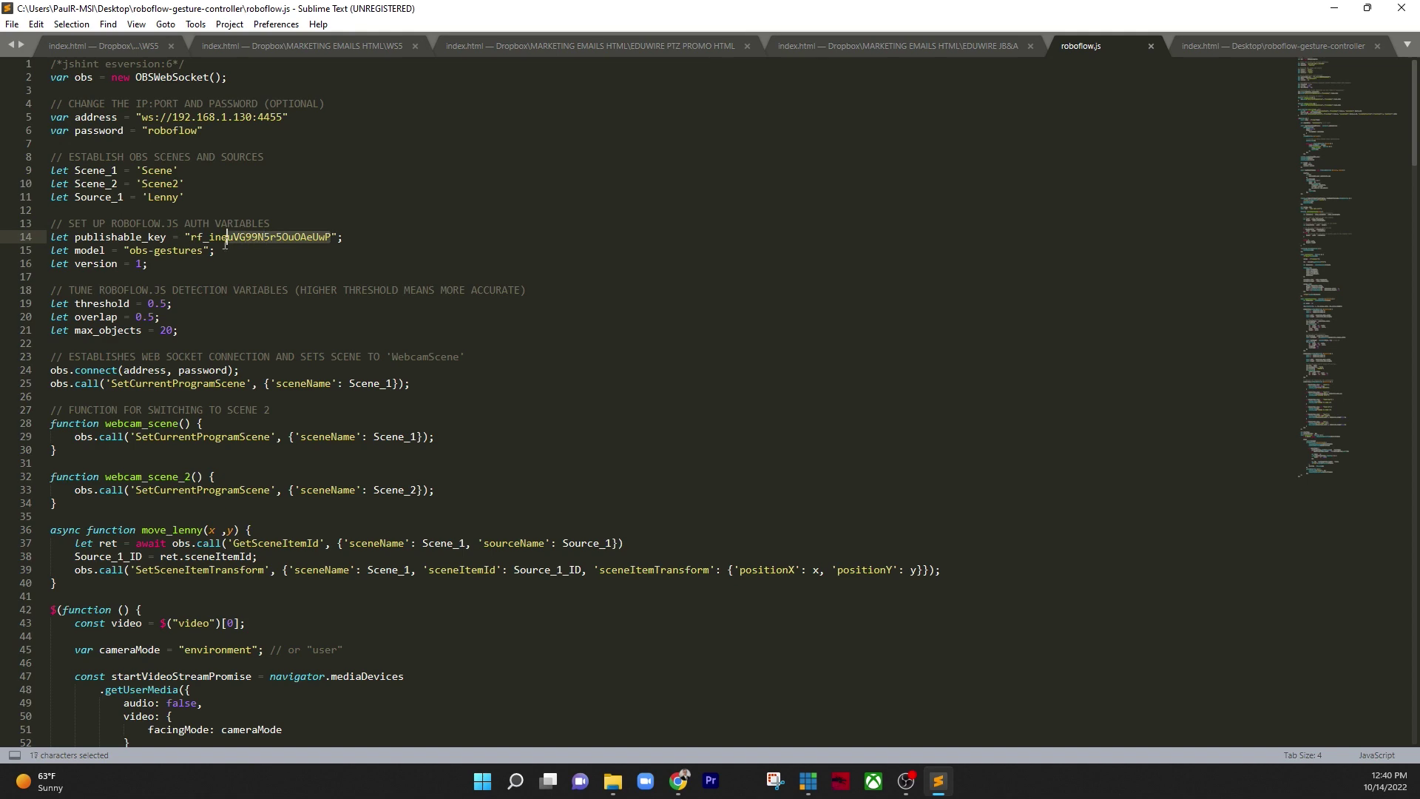
pyautogui.hotkey('ctrl', 'v')
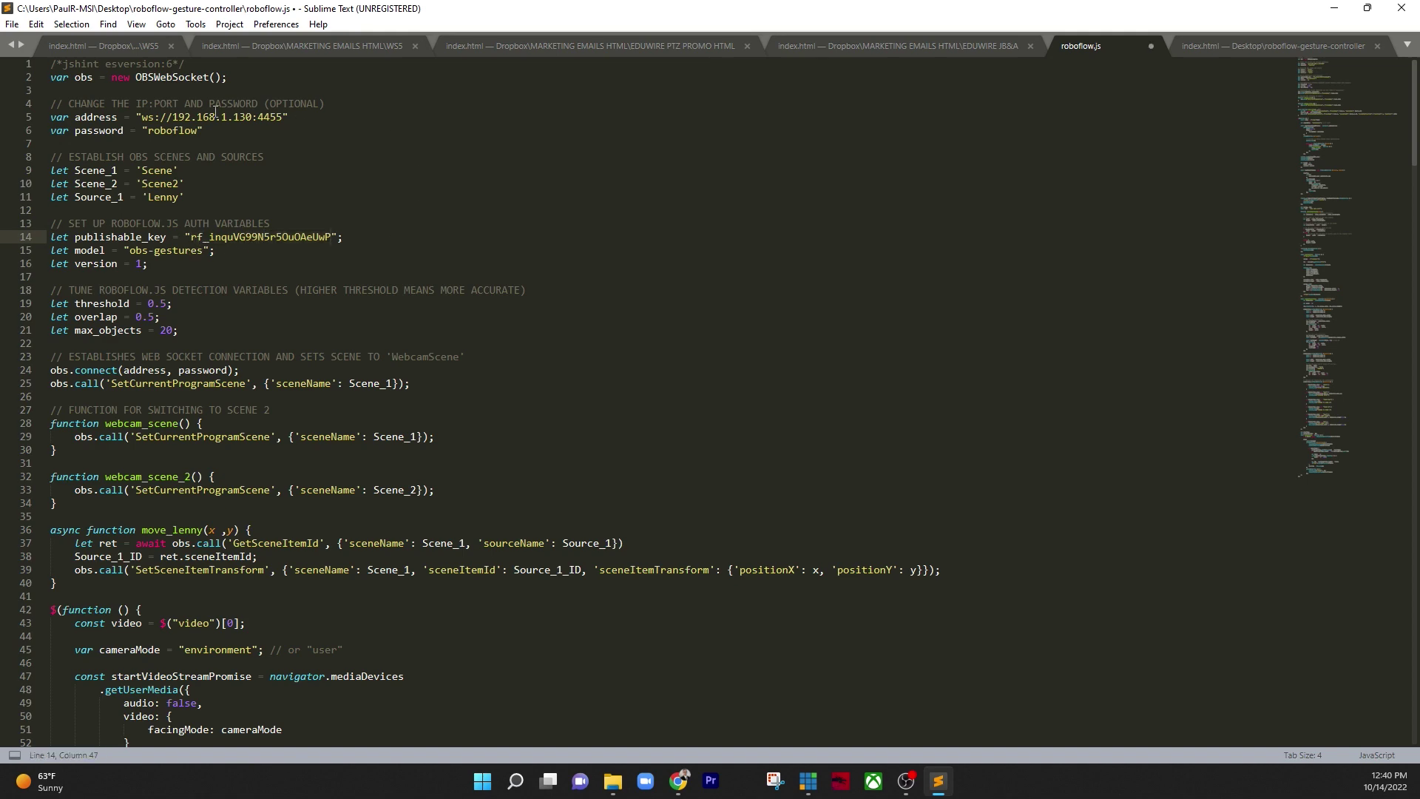
pyautogui.click(1333, 11)
pyautogui.click(553, 328)
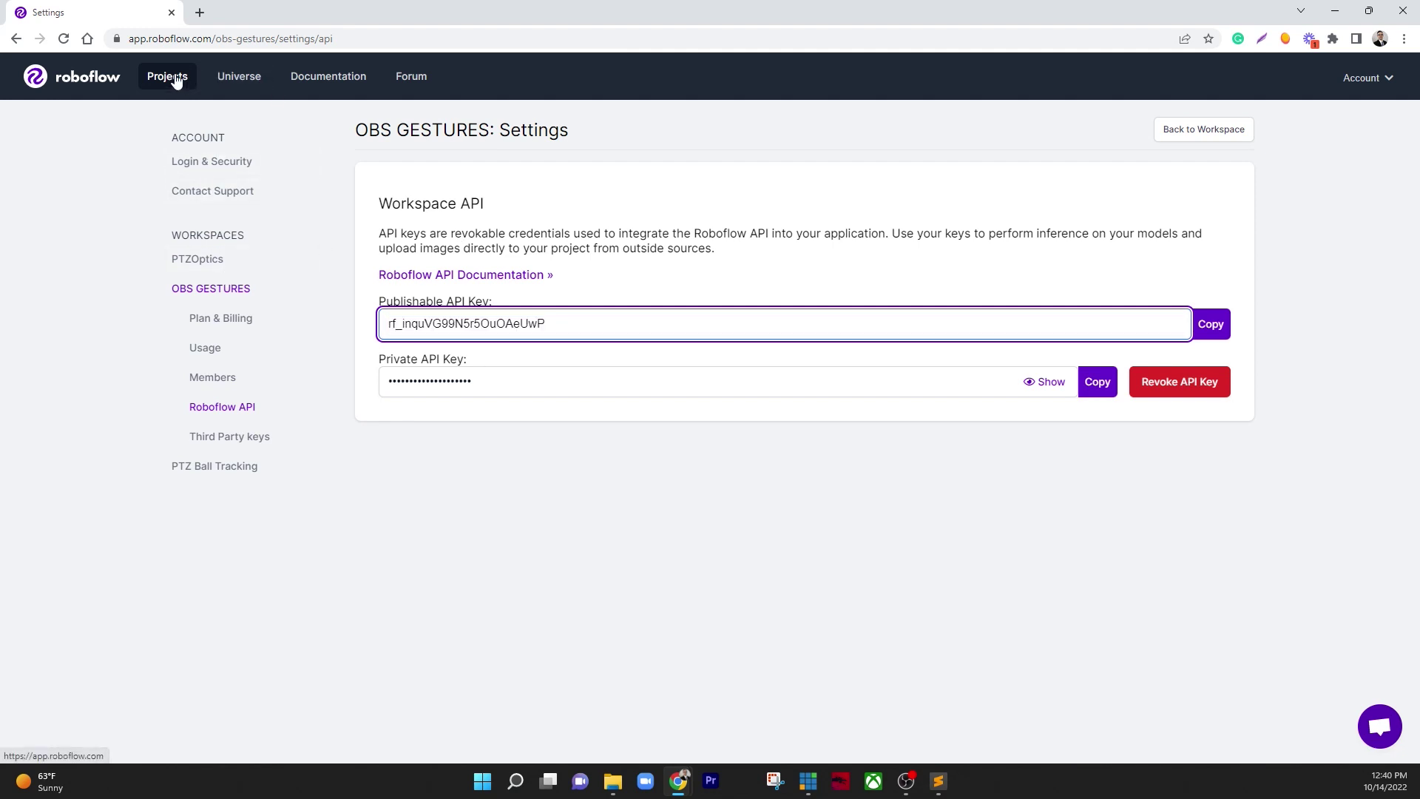
# - Confirm the model name on line 15 matches 'obs-gestures' in the page URL, then save roboflow.js
pyautogui.moveTo(276, 38); pyautogui.dragTo(219, 38)
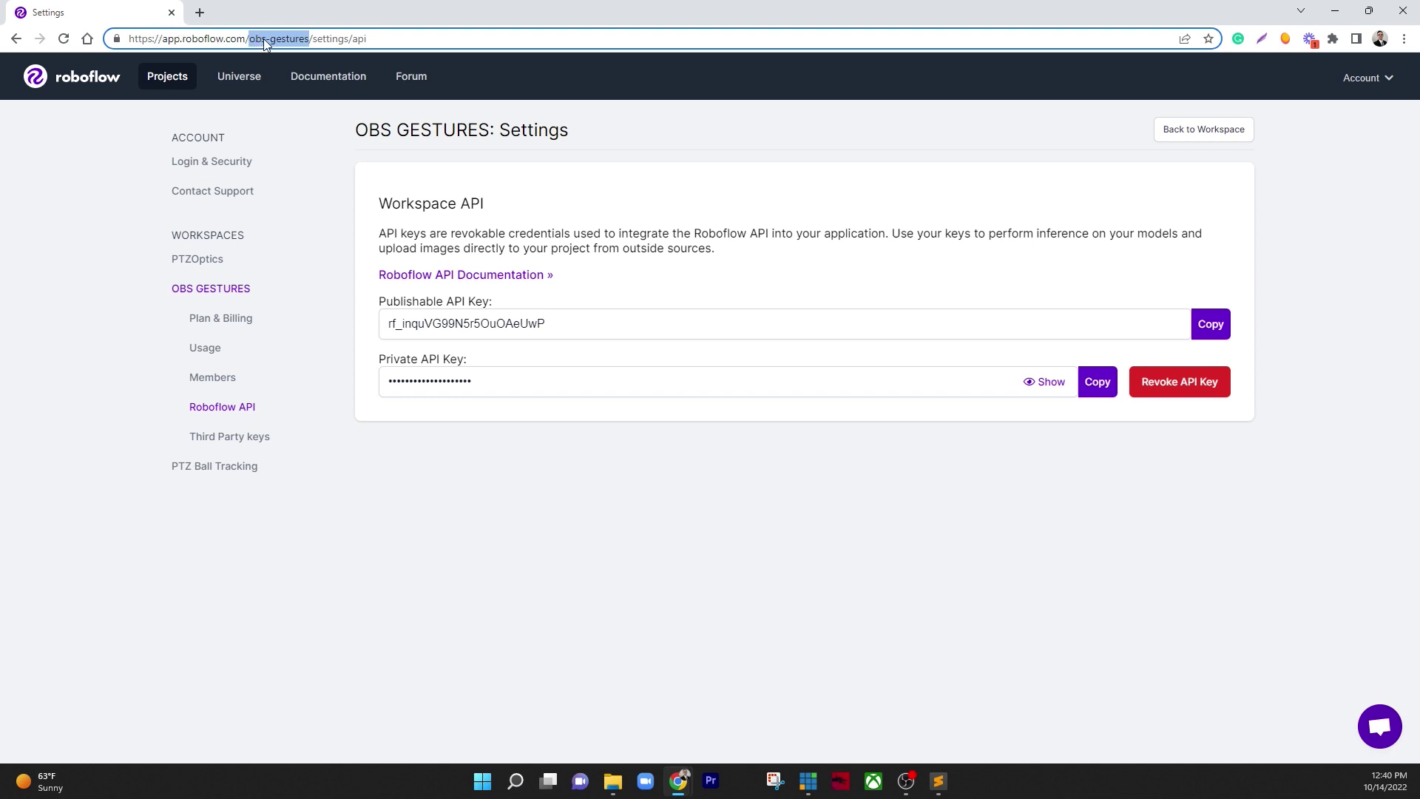
pyautogui.click(939, 784)
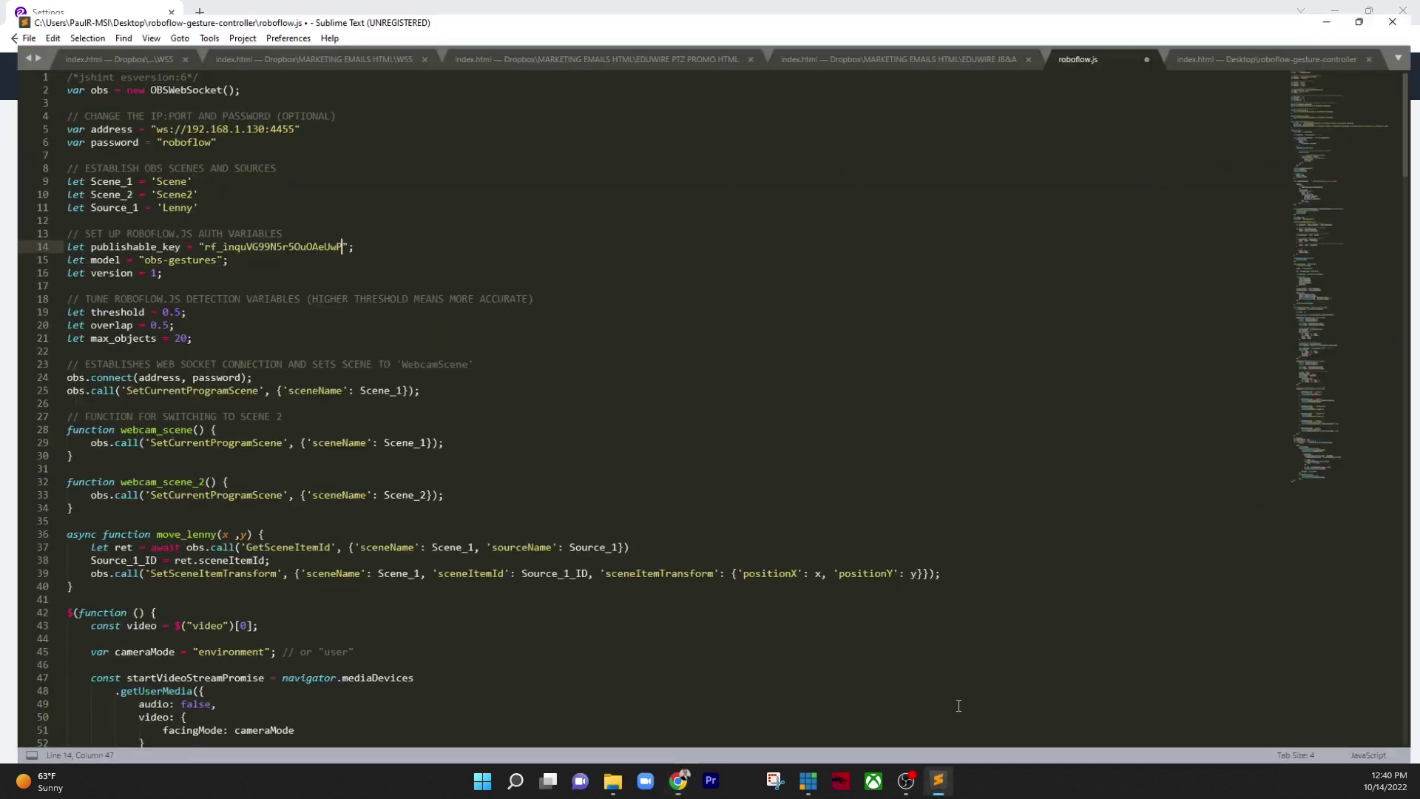
pyautogui.moveTo(204, 255); pyautogui.dragTo(149, 252)
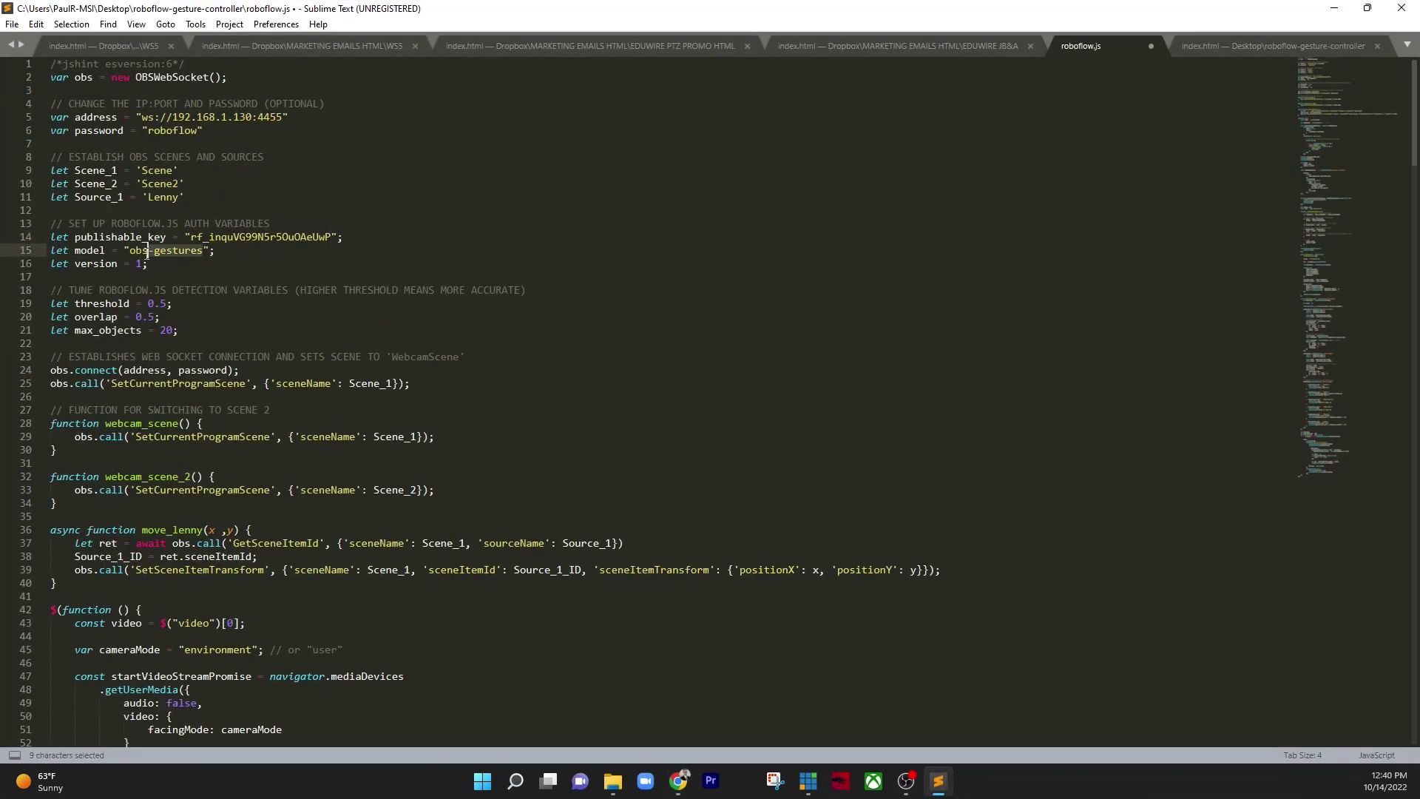
pyautogui.click(204, 253)
pyautogui.hotkey('ctrl', 's')
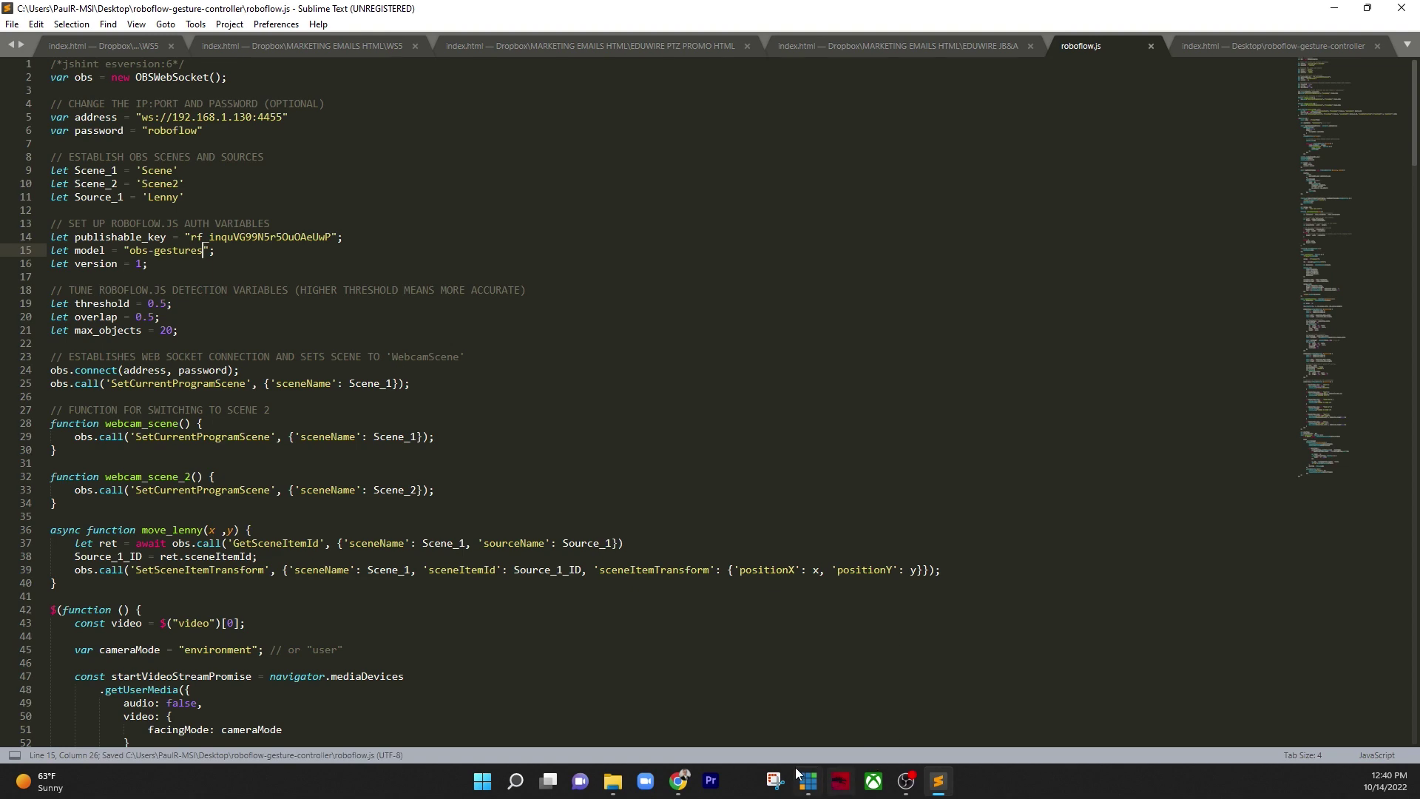
pyautogui.moveTo(905, 781)
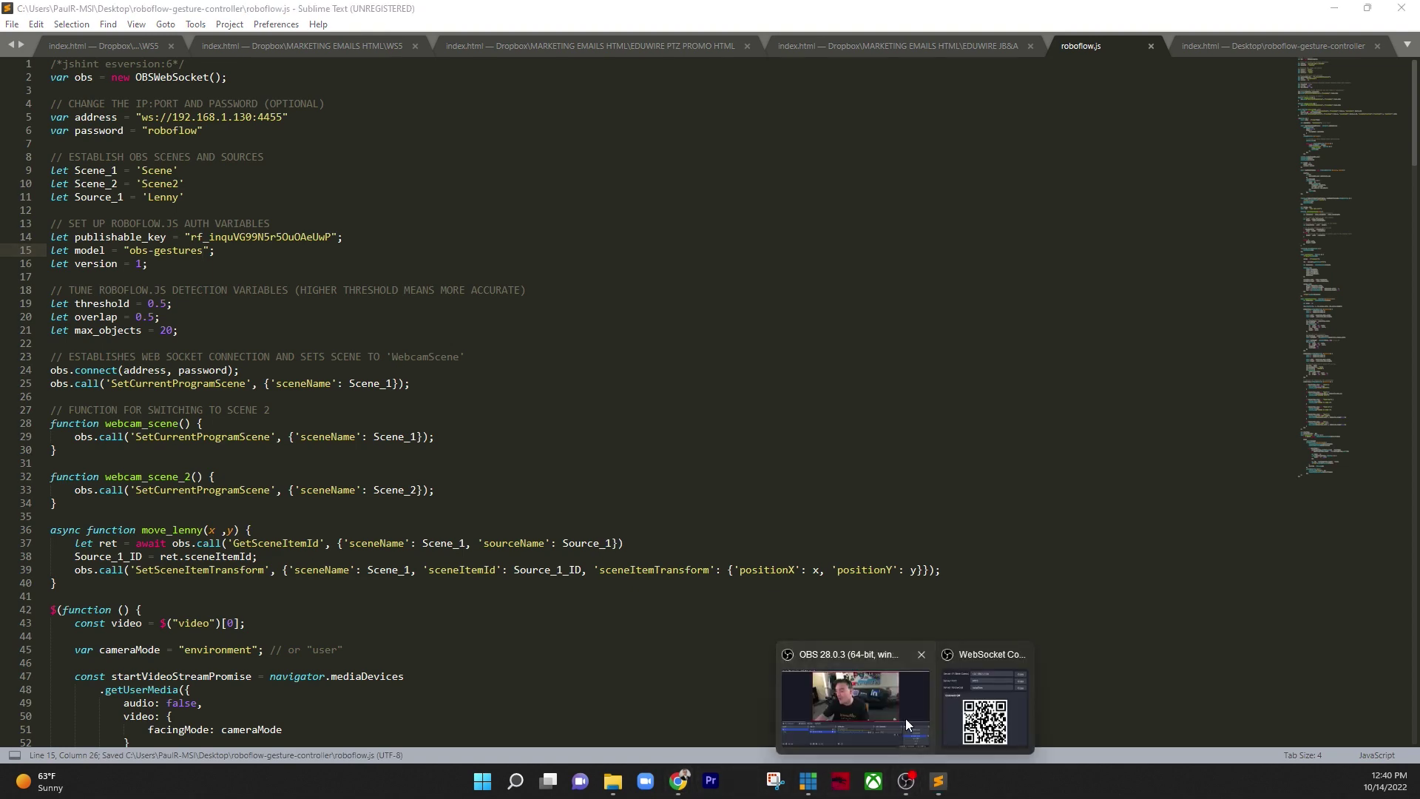
pyautogui.click(905, 717)
# - Close the obs-websocket Settings and launch index.html from the roboflow-gesture-controller folder in Chrome
pyautogui.click(929, 86)
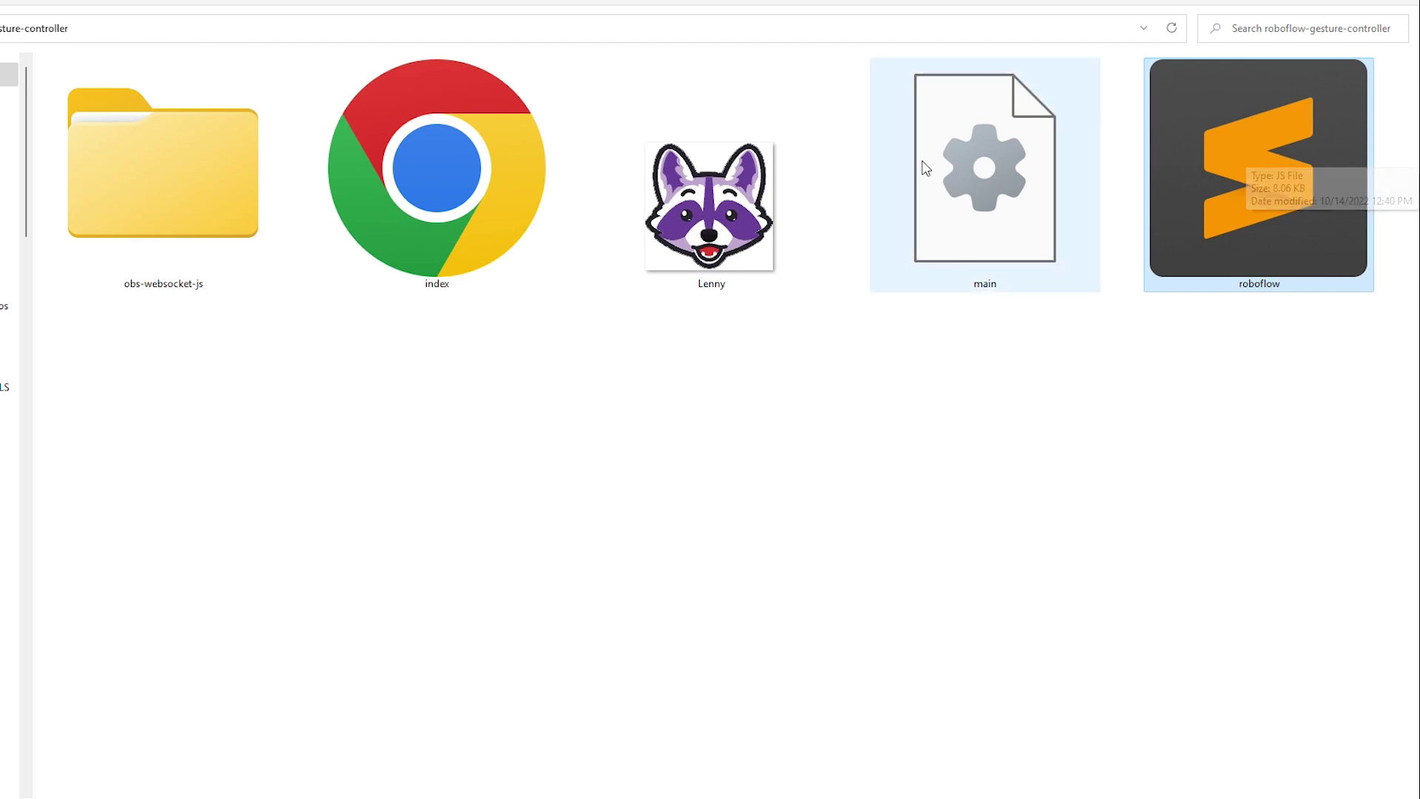
pyautogui.doubleClick(507, 187)
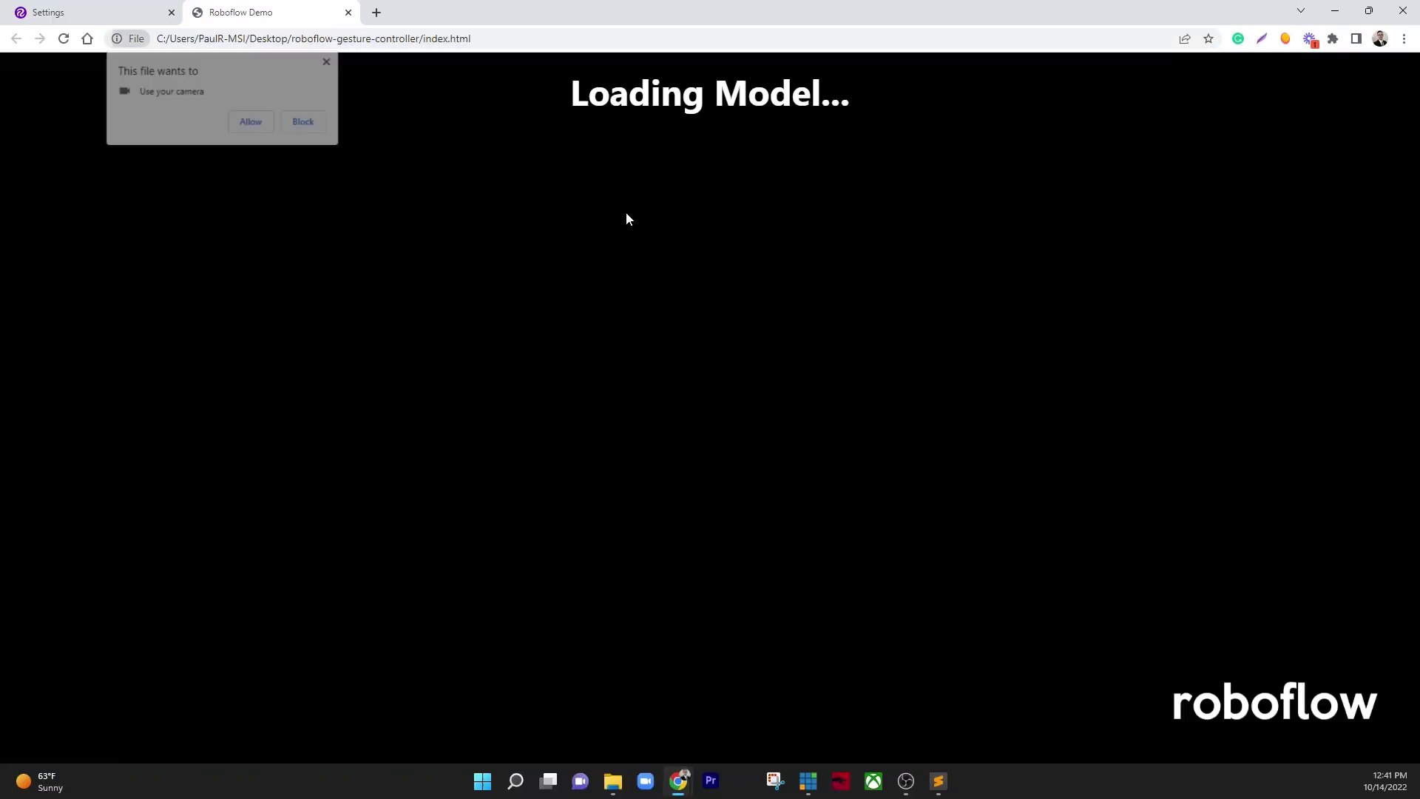
# - Allow camera access so the Roboflow Demo streams the OBS virtual camera and detects 'Stop'
pyautogui.click(249, 123)
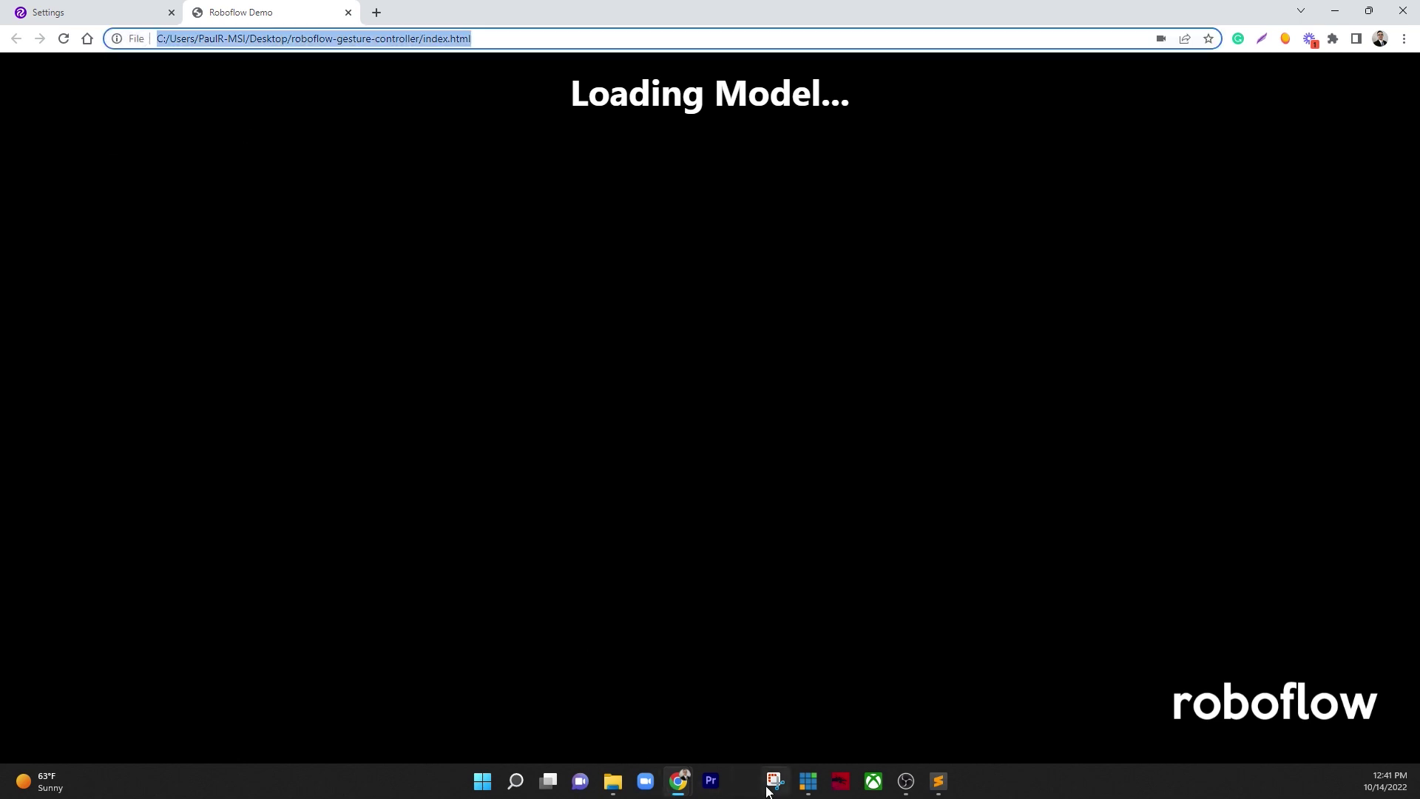
pyautogui.click(905, 781)
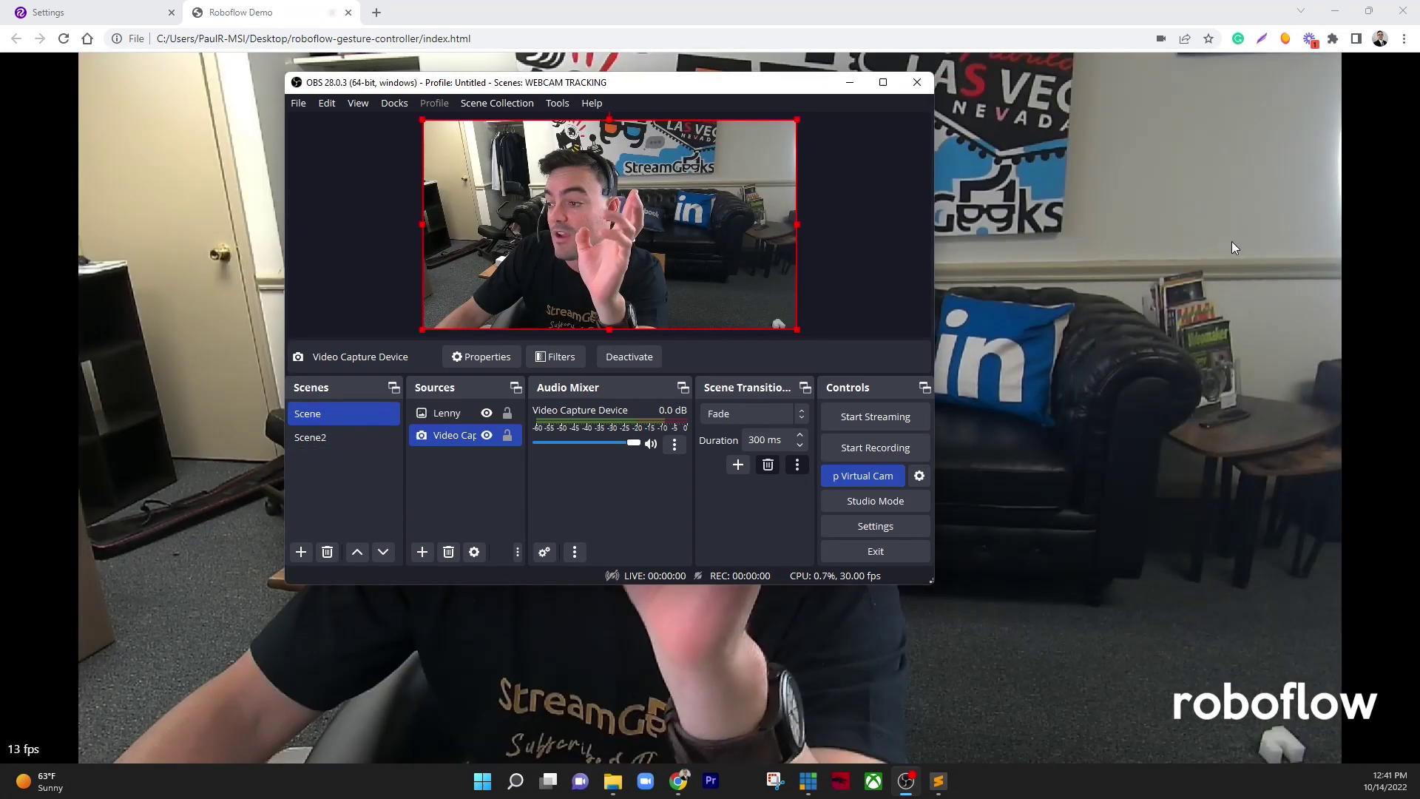
pyautogui.click(1230, 241)
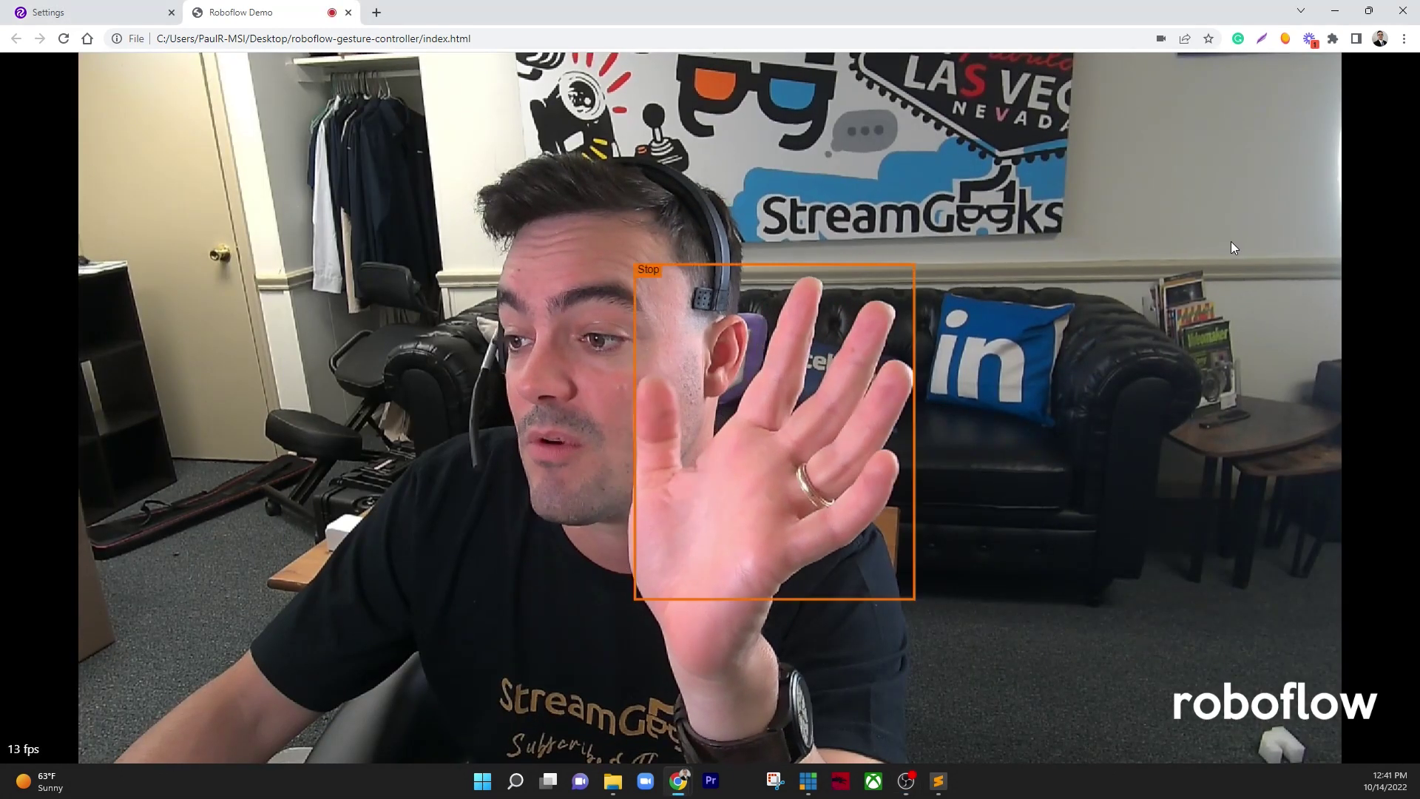